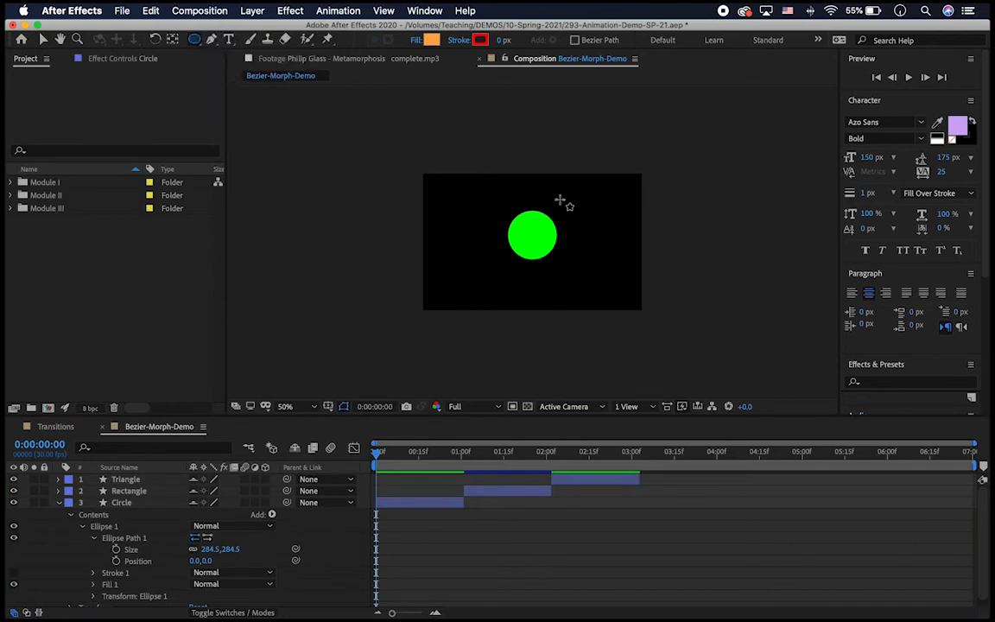
Draw an orange circle beside the green circle and delete its new shape layer.
drag(561, 200, 640, 279)
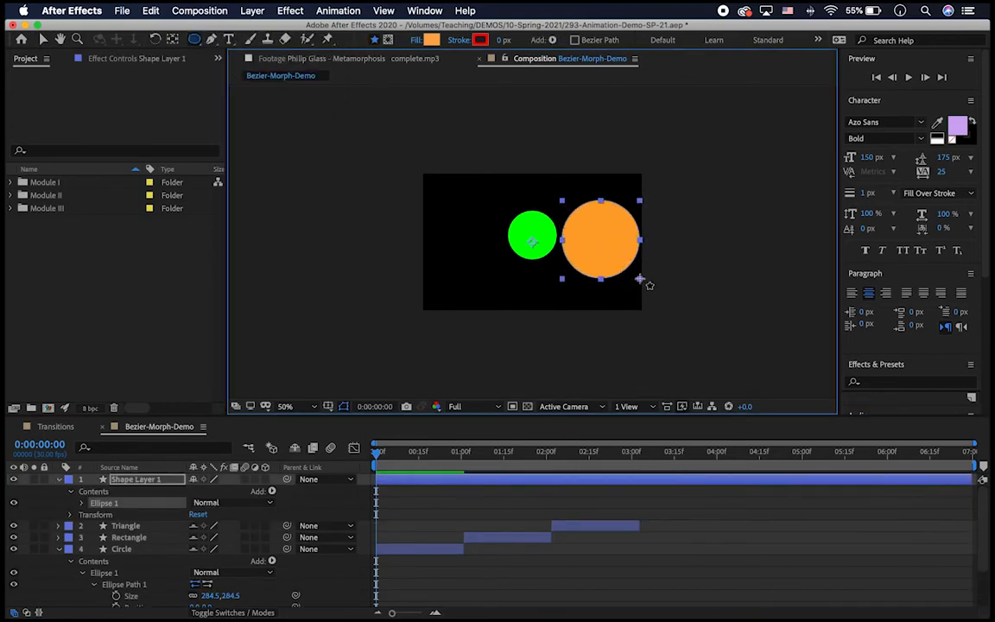
key(Delete)
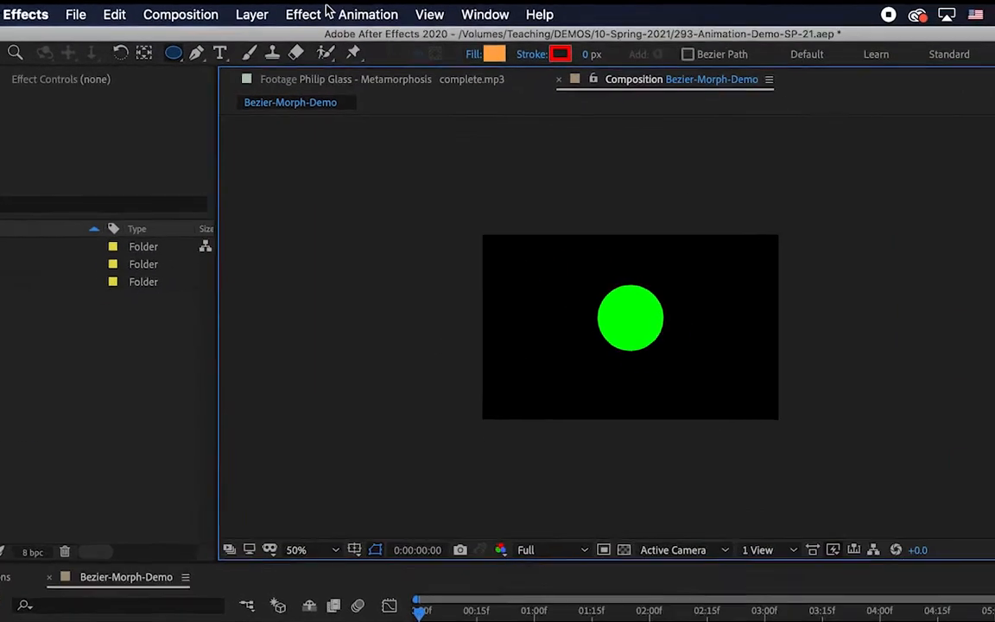
Draw an orange rectangle beside the green circle with Bezier Path enabled, expose its Path property, and undo the rectangle.
drag(153, 74, 194, 70)
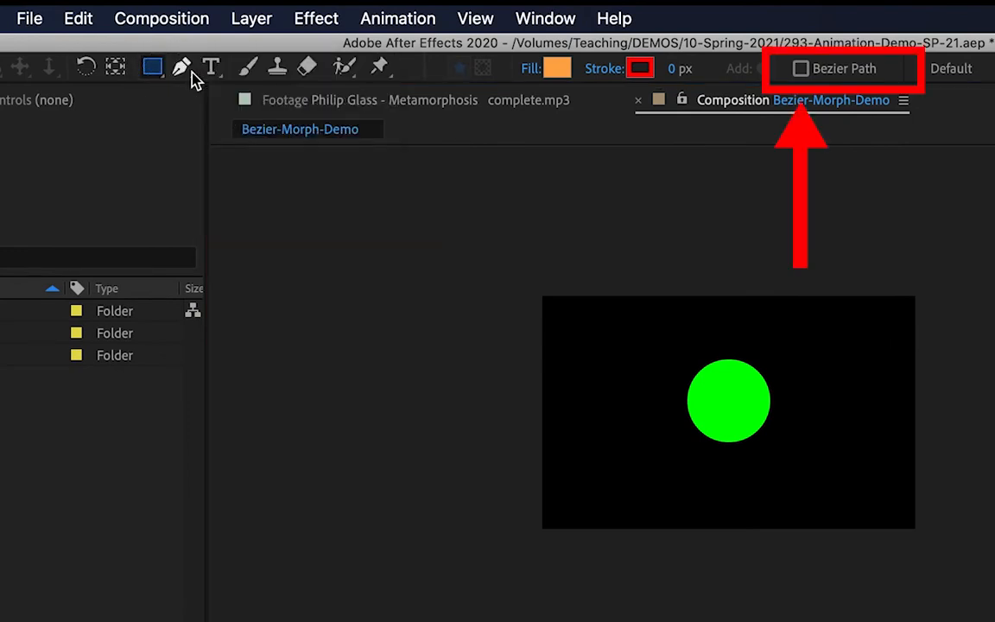
click(800, 69)
drag(788, 329, 883, 406)
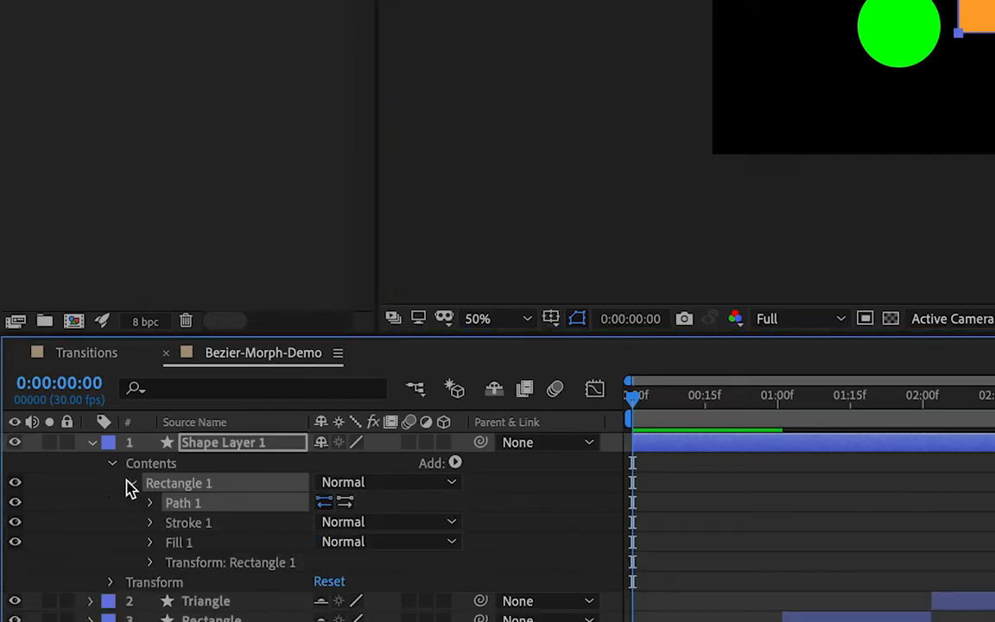
click(149, 505)
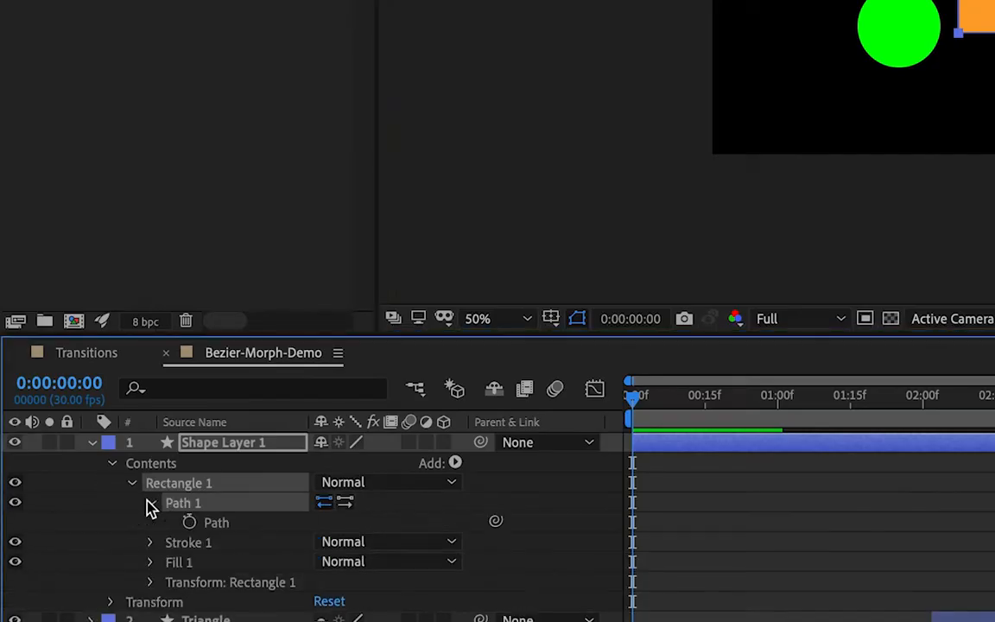
click(222, 527)
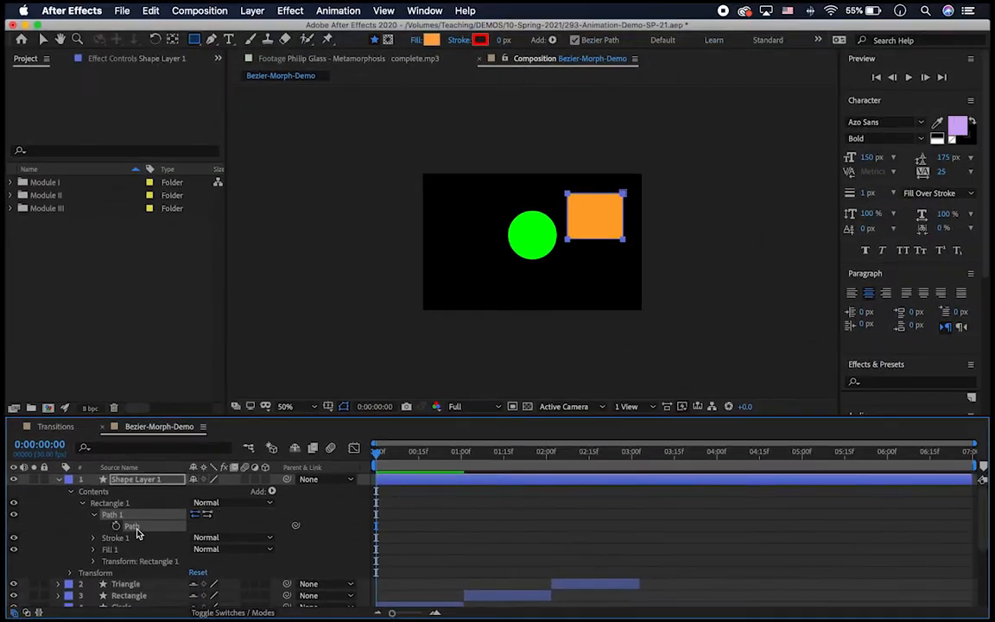
key(super+z)
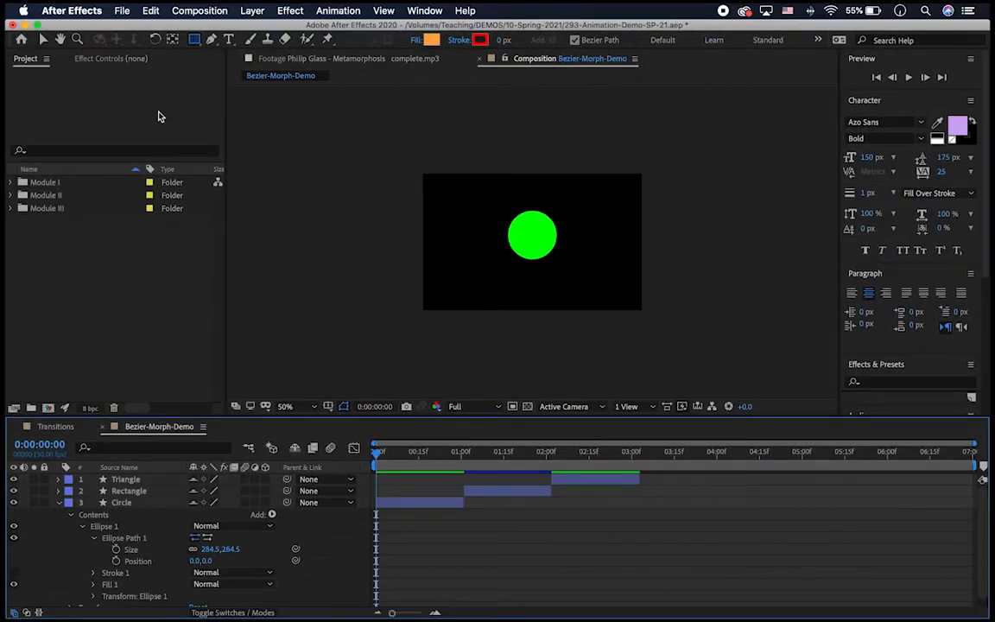
Use the Pen tool to draw a closed freeform orange shape beside the green circle.
click(207, 40)
click(466, 248)
drag(471, 224, 492, 221)
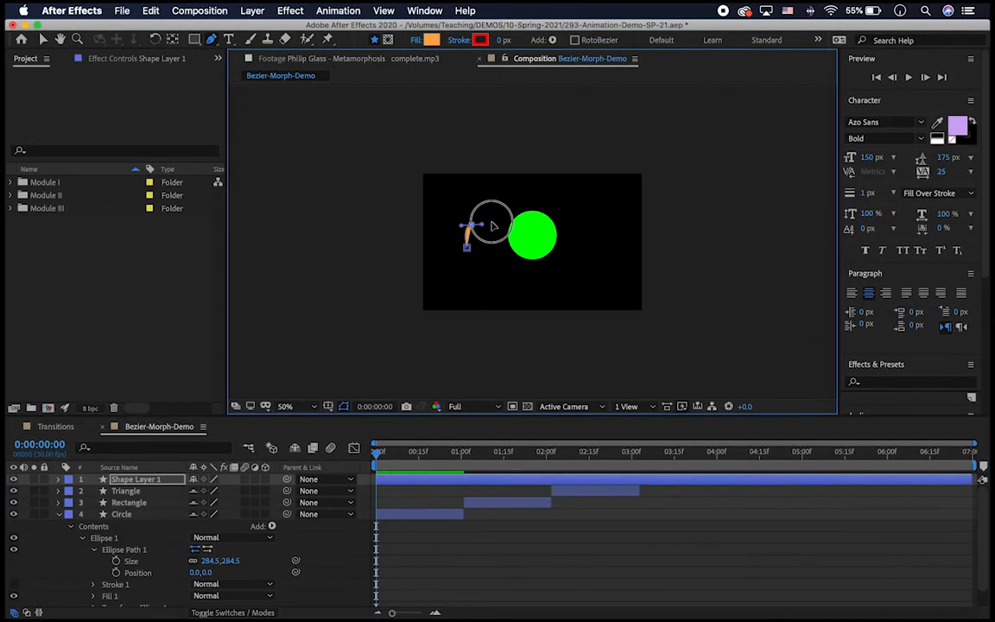
click(494, 200)
click(514, 201)
click(497, 245)
click(486, 275)
click(466, 248)
Expand the freeform shape layer's contents down to Path 1 to expose its Path property.
click(58, 479)
click(69, 490)
click(82, 502)
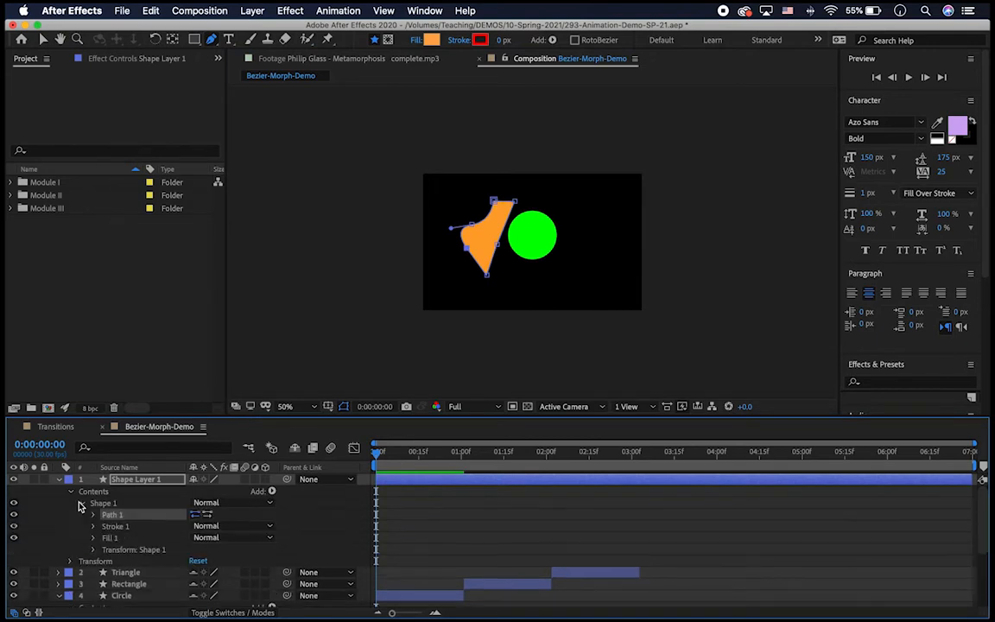
click(93, 513)
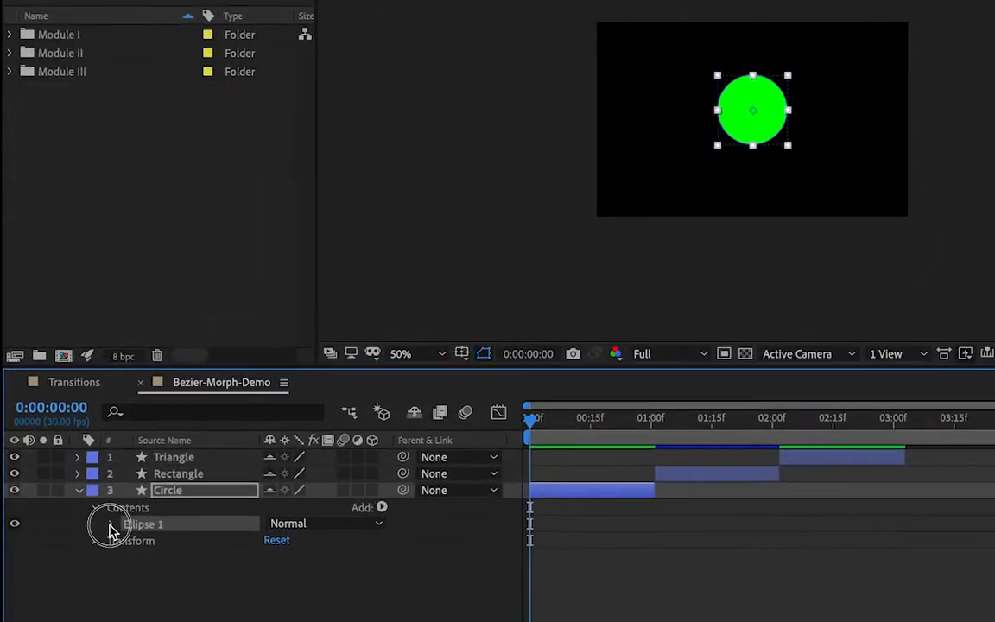
Convert the Circle layer's Ellipse Path 1 to a Bezier path and check its Path property.
click(81, 525)
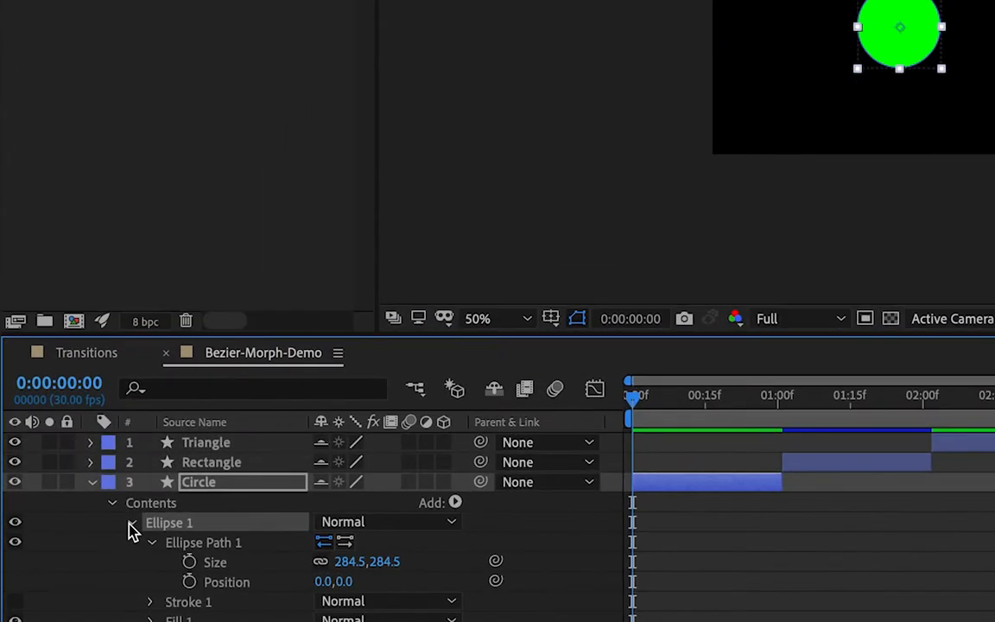
click(179, 544)
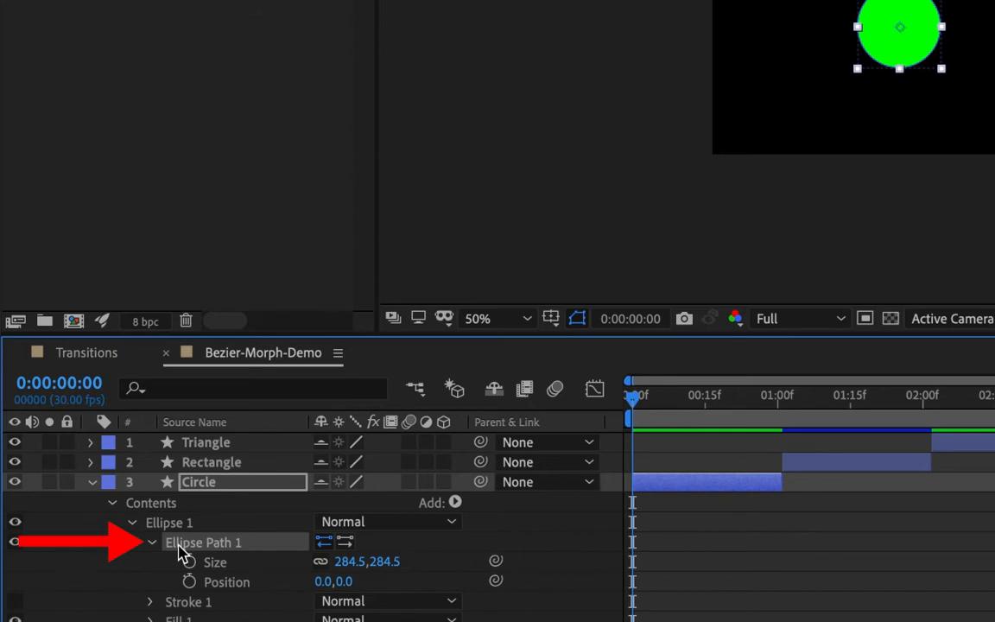
right_click(182, 553)
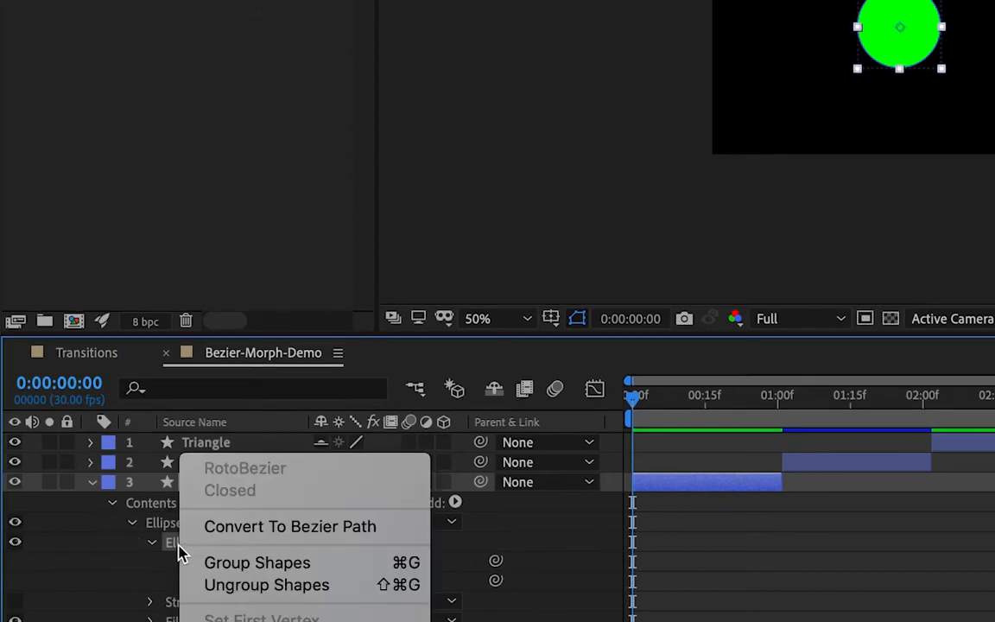
click(231, 529)
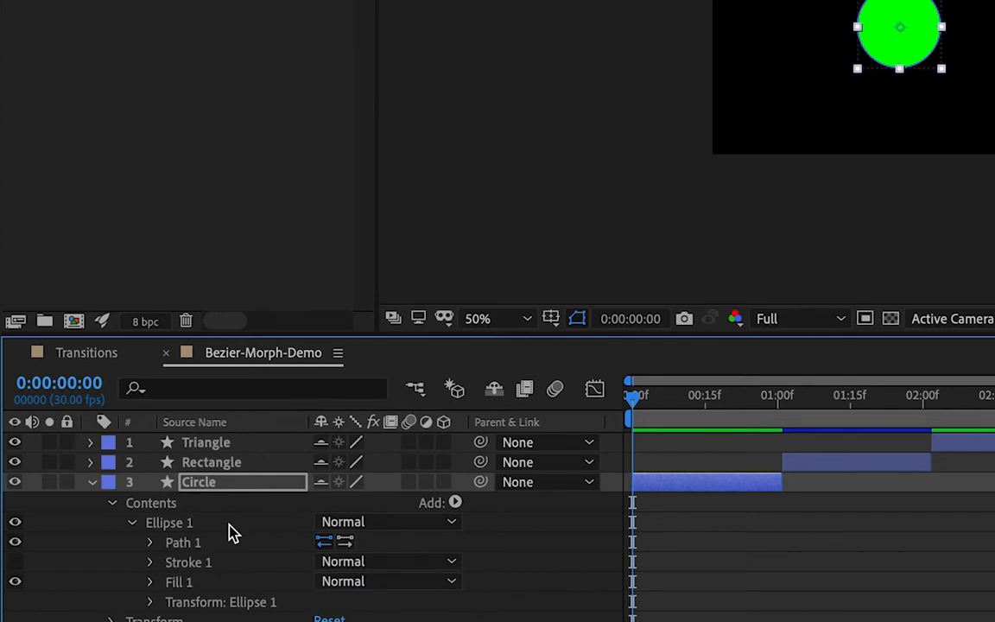
click(152, 544)
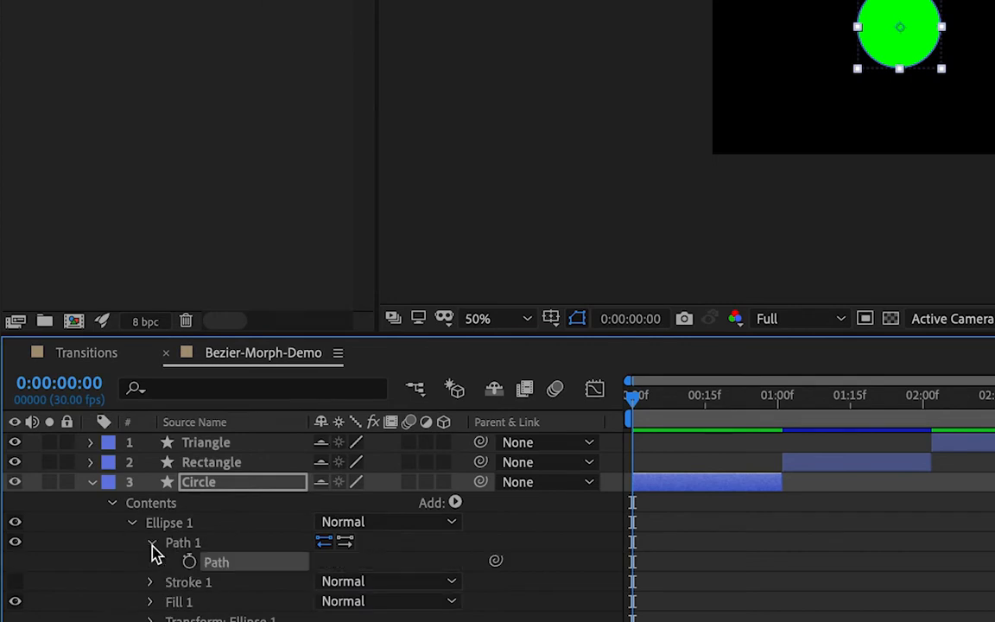
click(152, 544)
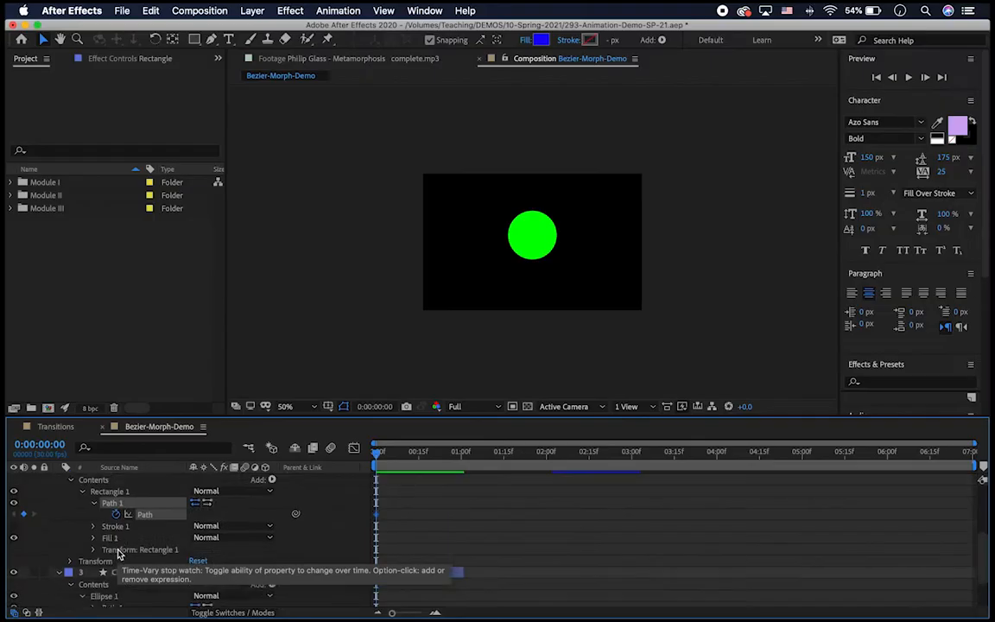
Enable keyframing for the Circle layer's Path property at 0:00:00:00.
scroll(65, 546, down, 2)
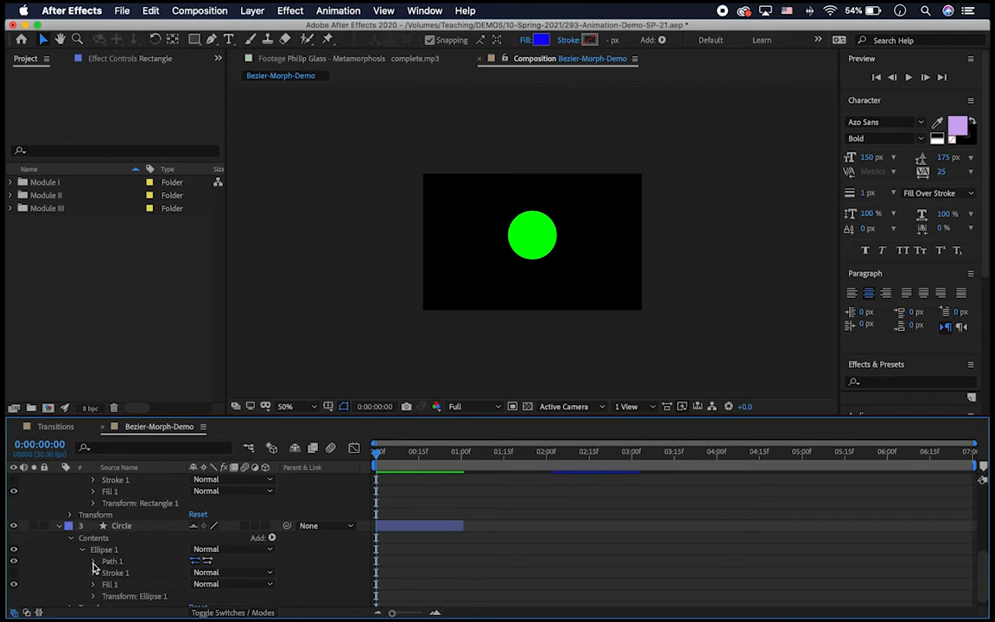
click(93, 561)
click(116, 574)
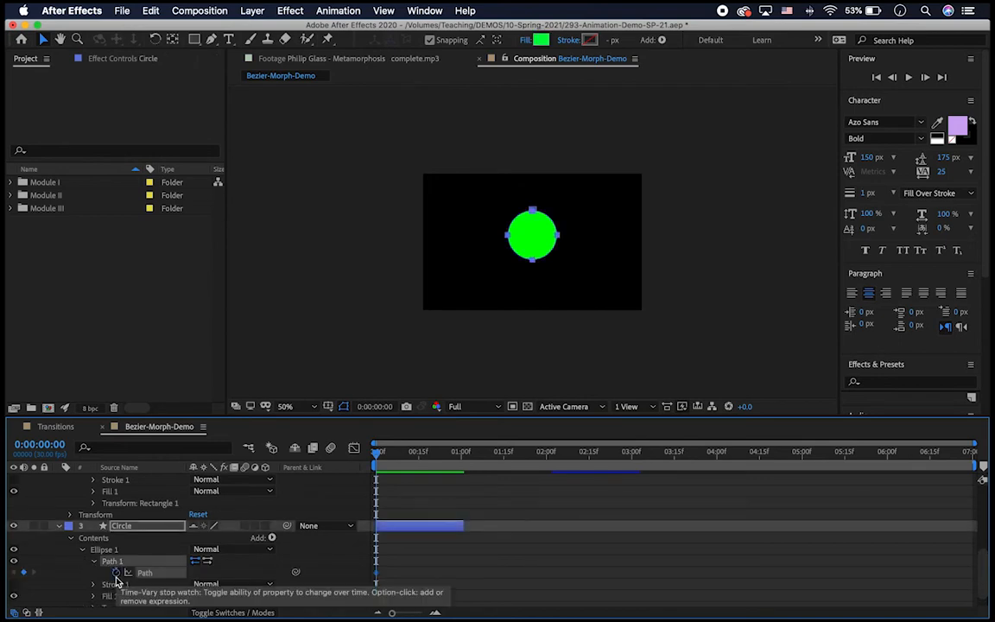
Select all three shape layers and extend their in points to 0:00:00:00.
scroll(466, 550, up, 5)
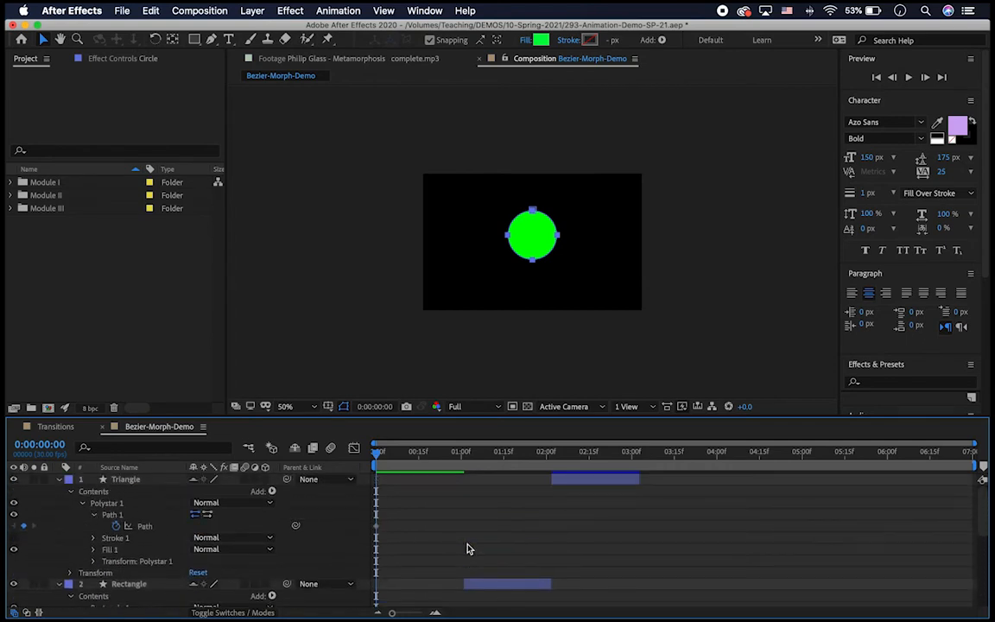
key(super+a)
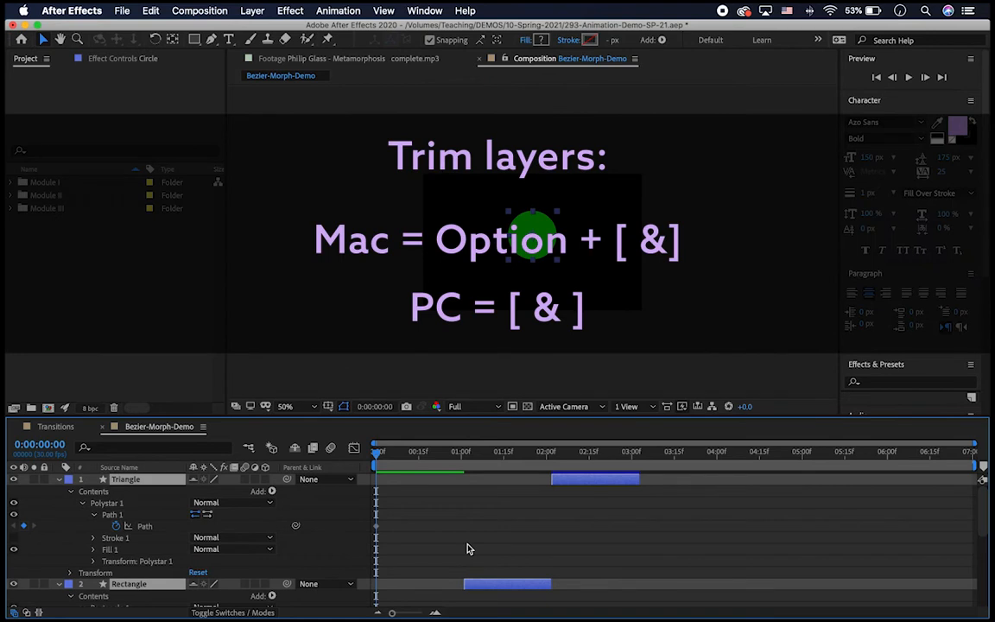
key(alt+bracketleft)
Turn off Path keyframing on the Circle, Rectangle and Triangle layers.
scroll(467, 549, down, 8)
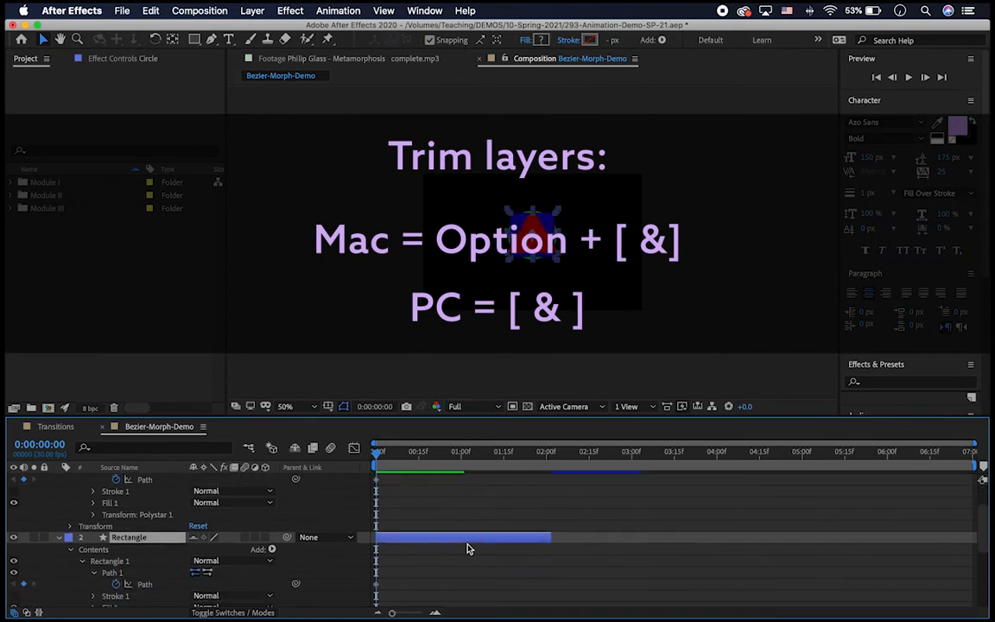
click(115, 553)
scroll(115, 553, up, 5)
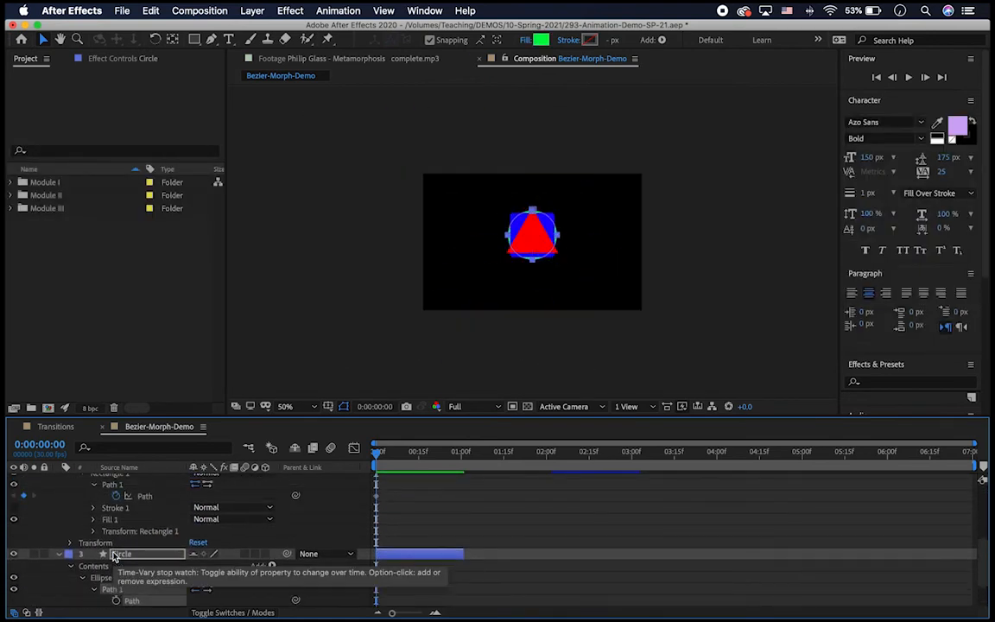
click(115, 553)
scroll(115, 508, up, 3)
click(116, 514)
Enable Path keyframing at 0:00:00:00 on the Circle, Rectangle and Triangle layers.
scroll(117, 513, down, 8)
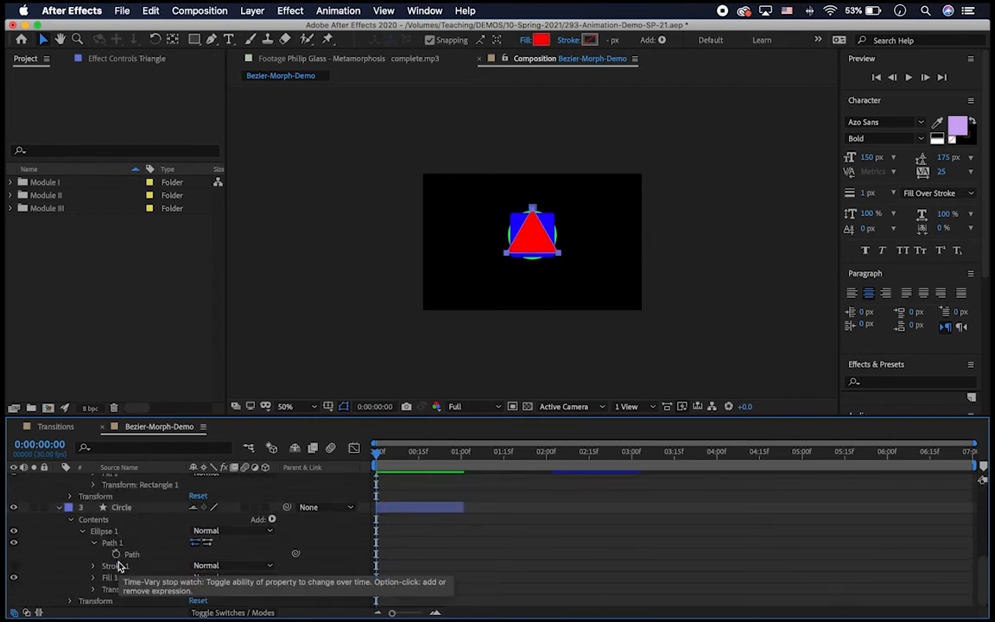
click(119, 556)
scroll(119, 557, up, 3)
click(117, 539)
scroll(117, 539, up, 3)
click(116, 527)
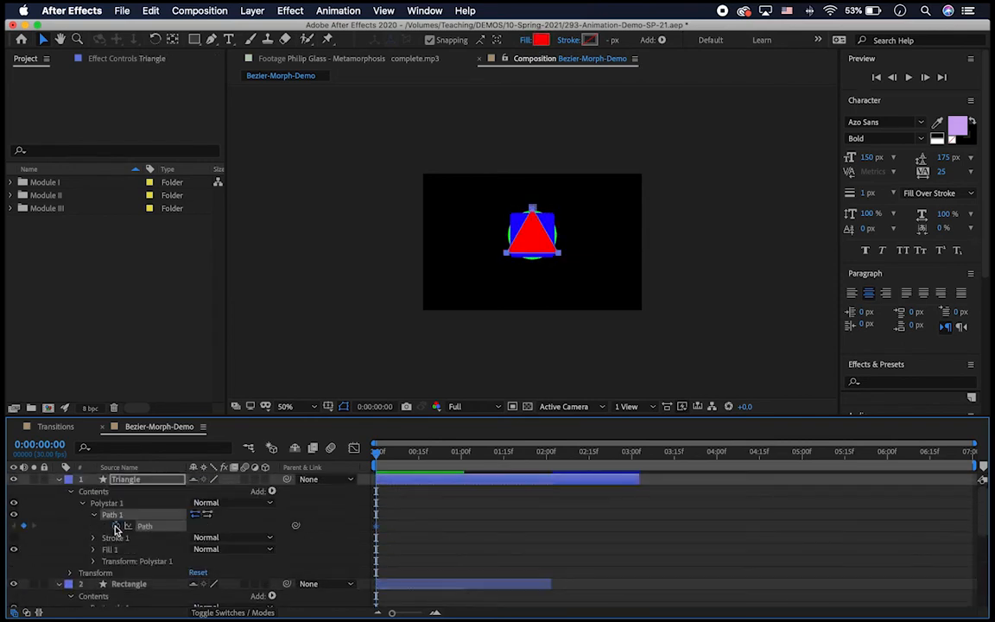
Show only the keyframed Path property under each of the Triangle, Rectangle and Circle layers.
key(u)
click(125, 503)
key(u)
click(121, 525)
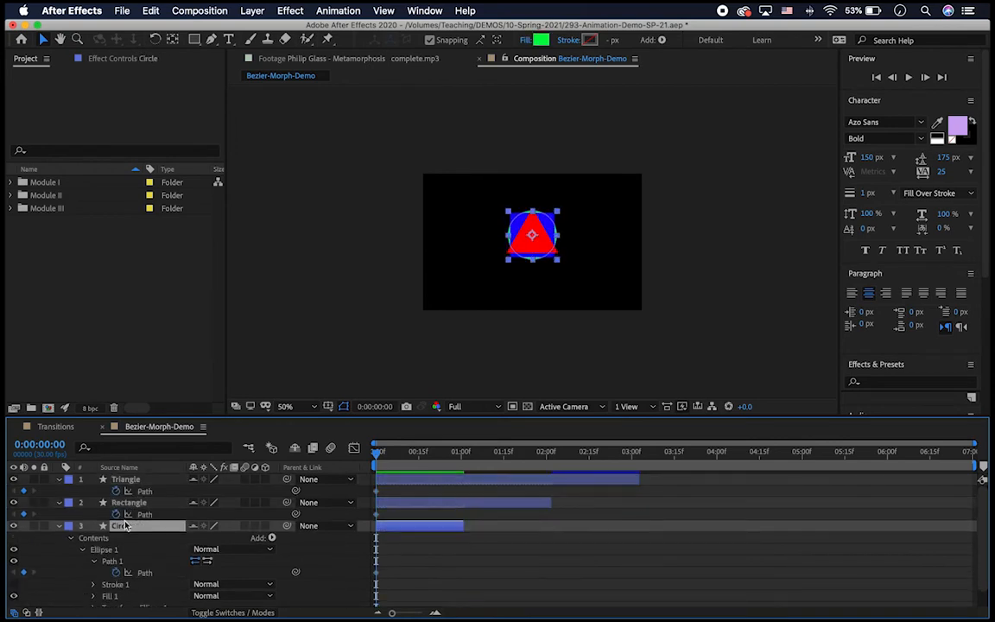
key(u)
Paste the circle's path keyframe into the Triangle layer's Path property at 0:00:01:00.
drag(377, 451, 462, 452)
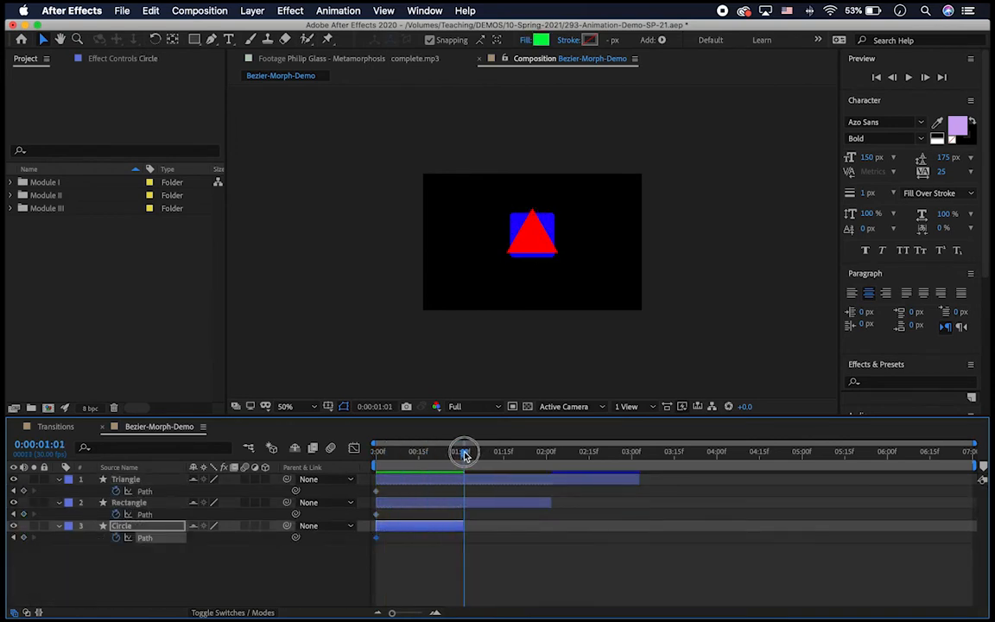
click(143, 492)
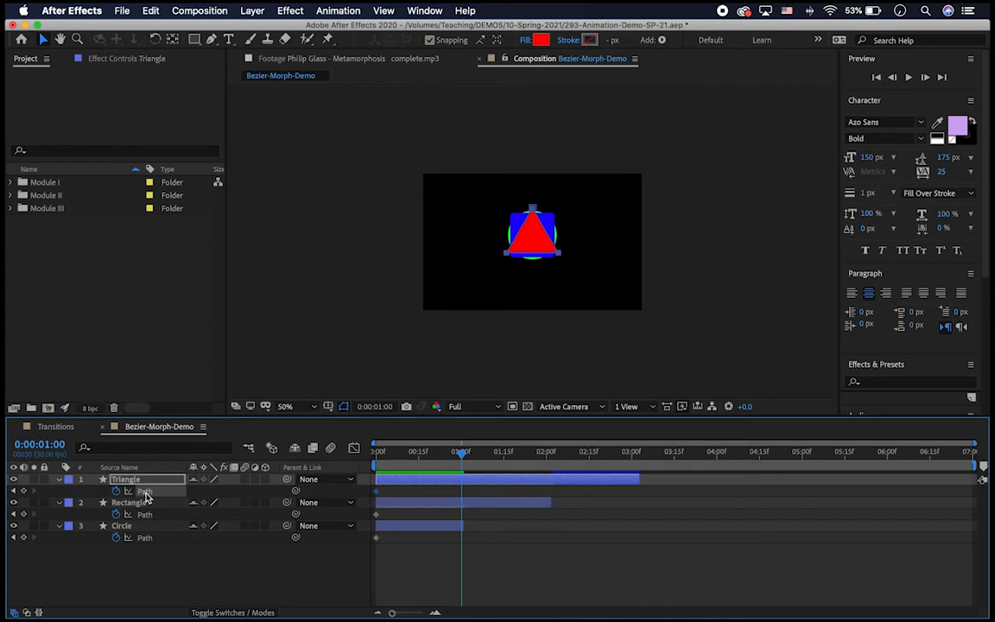
key(super+v)
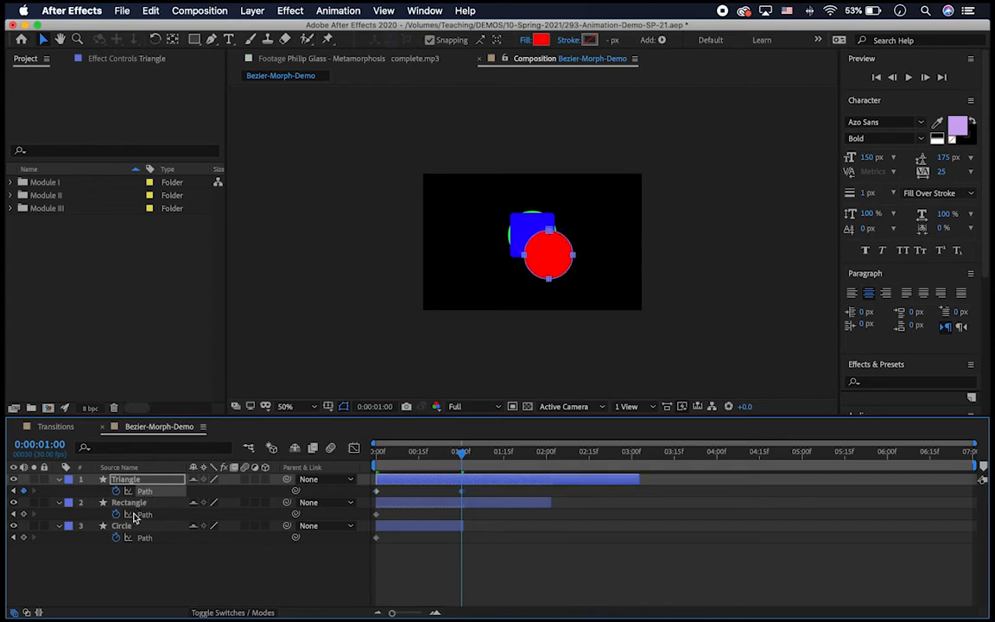
Copy the Rectangle layer's Path keyframe and paste it into the Triangle layer's Path at 0:00:01:29.
click(145, 513)
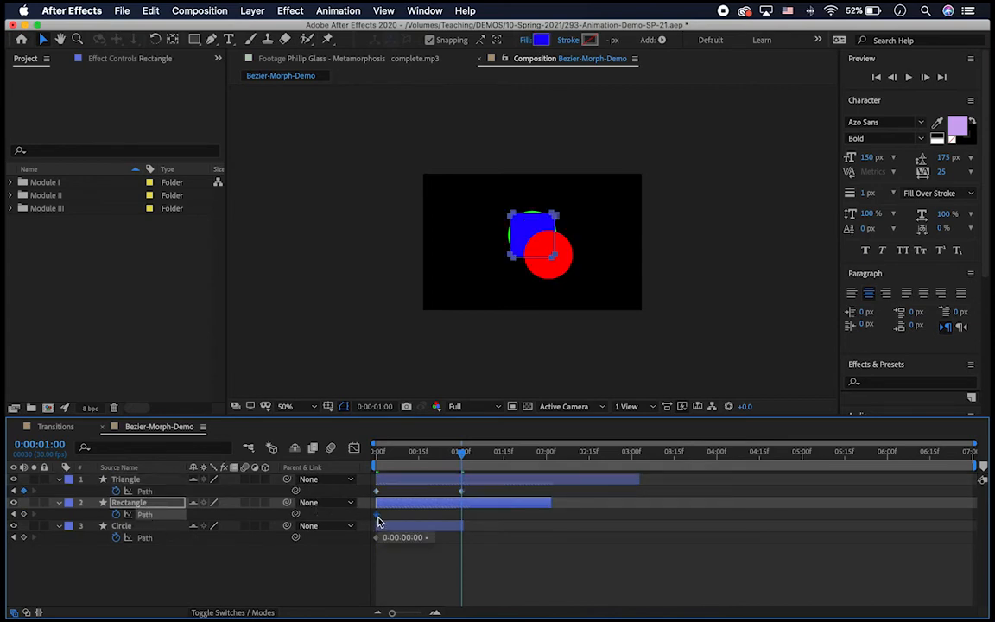
click(144, 490)
drag(502, 456, 544, 455)
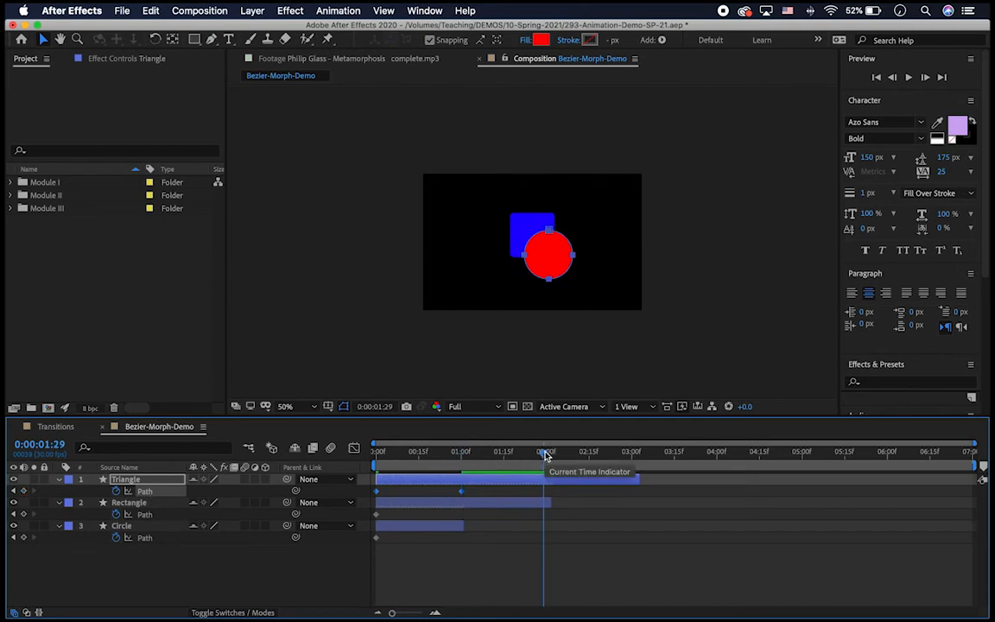
key(cmd+v)
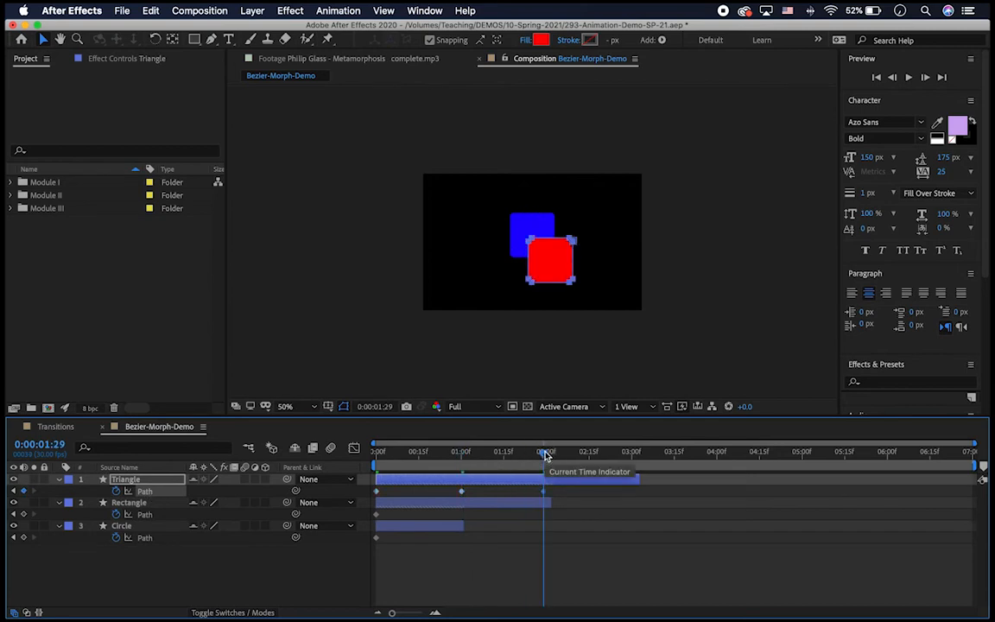
Hide the Rectangle and Circle layers and scrub through the Triangle layer's morph to 0:00:02:17.
click(12, 501)
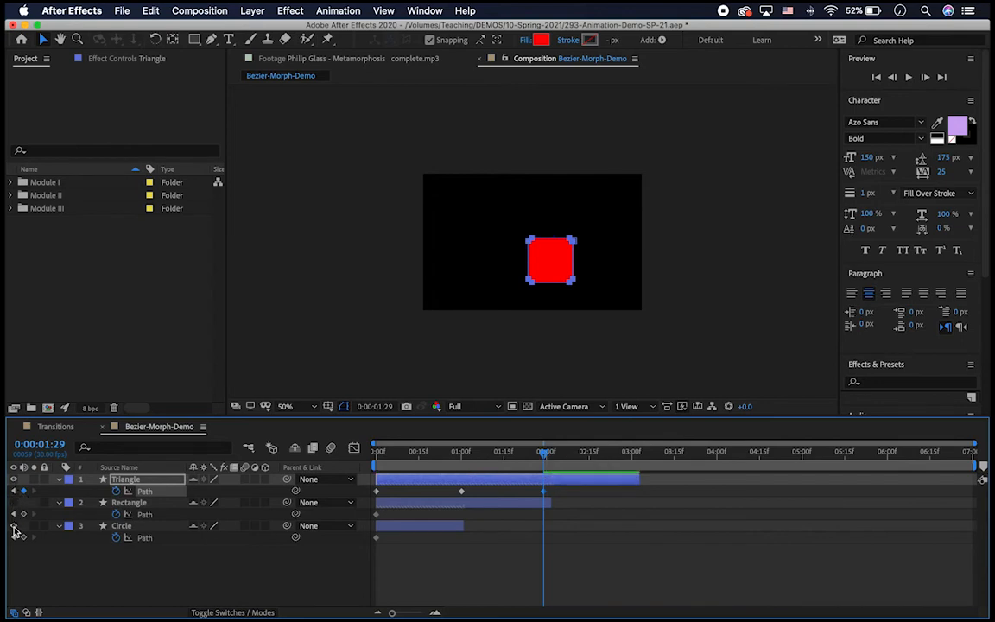
drag(381, 450, 593, 480)
Delete the Rectangle and Circle layers, keeping only the Triangle layer.
click(404, 506)
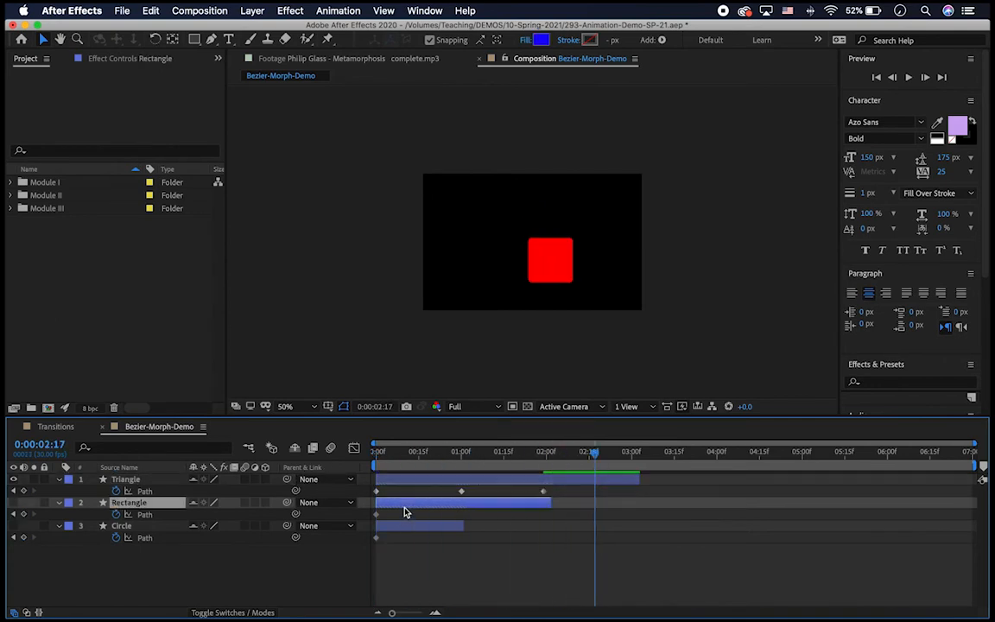
key(Delete)
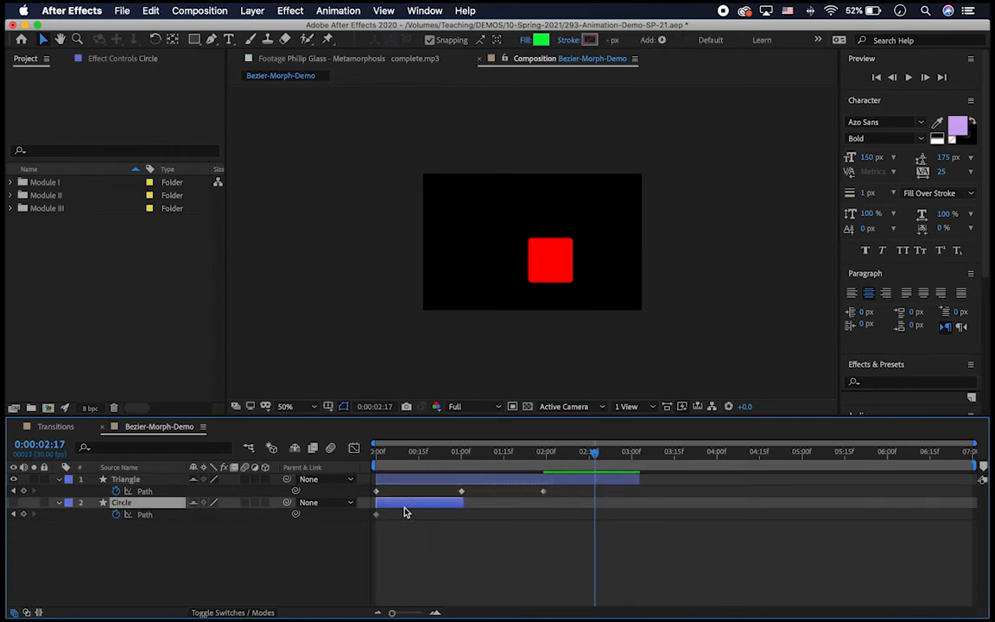
key(Delete)
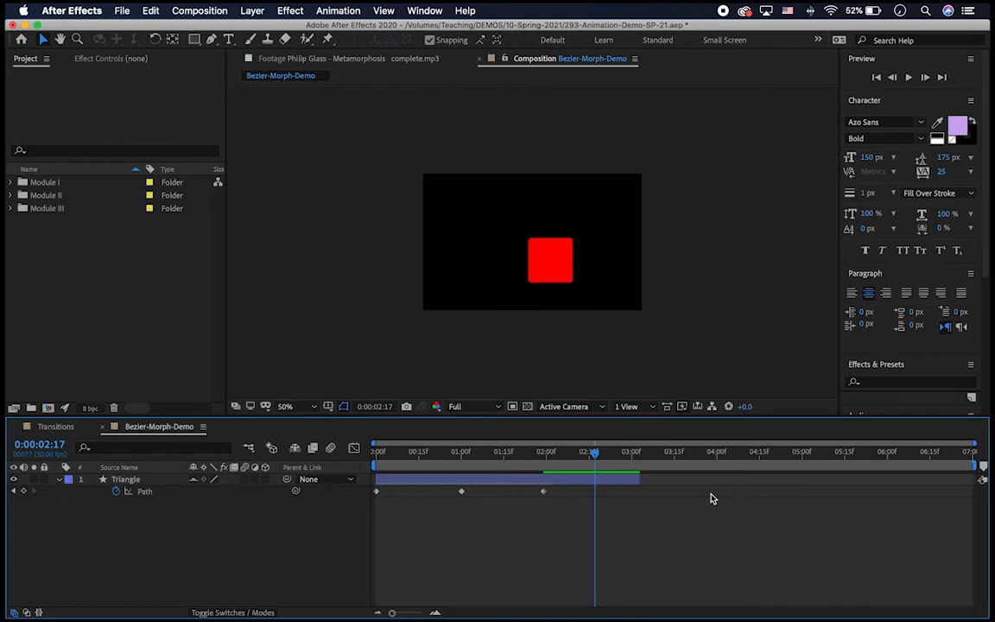
Paste a copy of the triangle's Path keyframe from 0:00:00:00 at 0:00:00:26.
drag(592, 452, 637, 451)
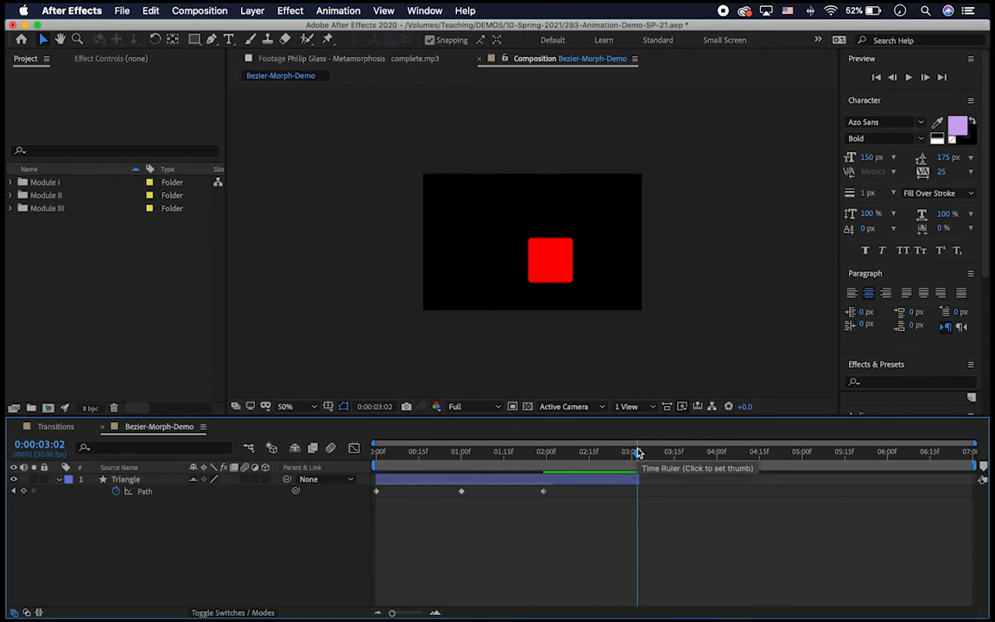
drag(406, 452, 450, 457)
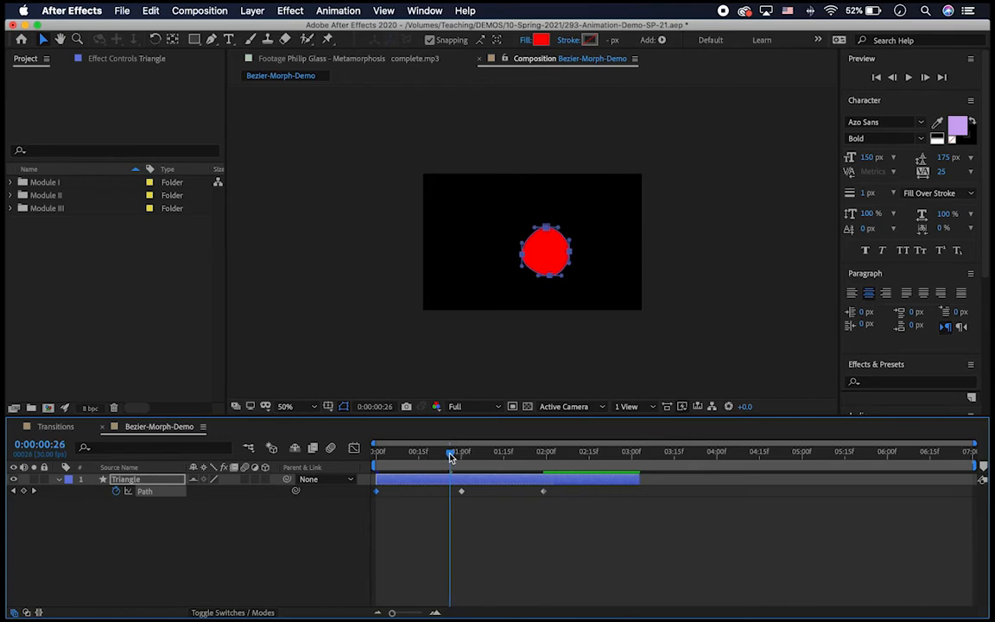
key(super+v)
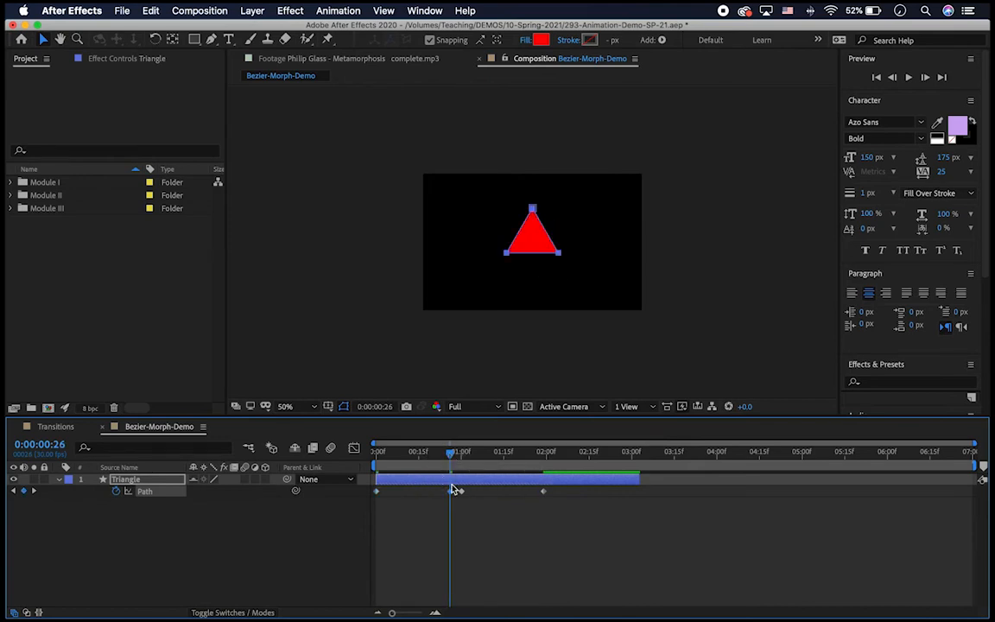
Copy the circle's Path keyframe from 0:00:01:00 and paste it at 0:00:01:25.
click(461, 492)
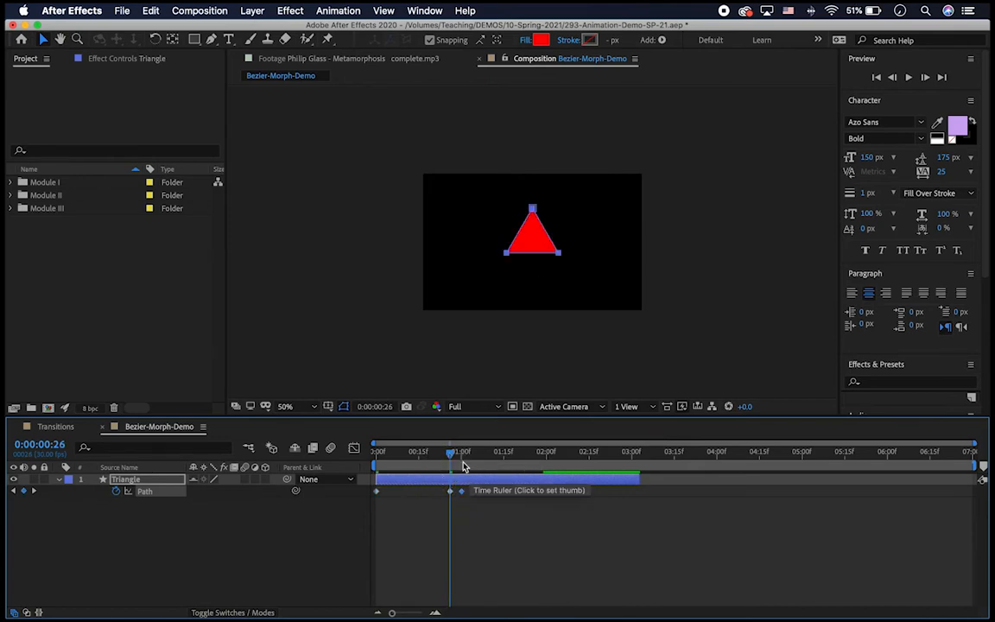
click(454, 455)
drag(453, 456, 532, 466)
key(super+v)
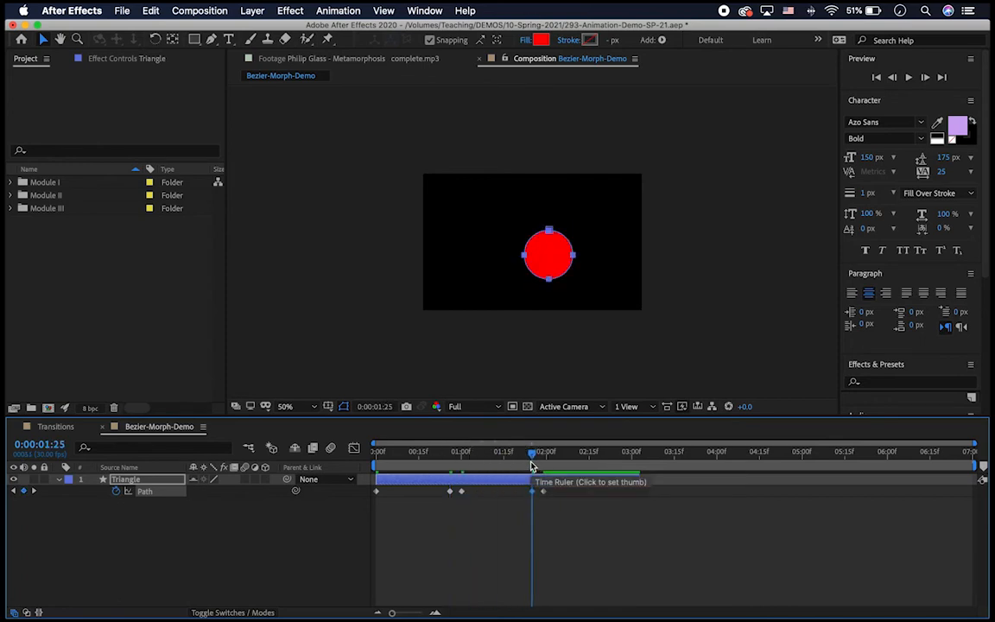
Toggle the Path keyframes at the start, at 0:00:01:00 and at about 0:00:02:00 to hold keyframes.
click(377, 492)
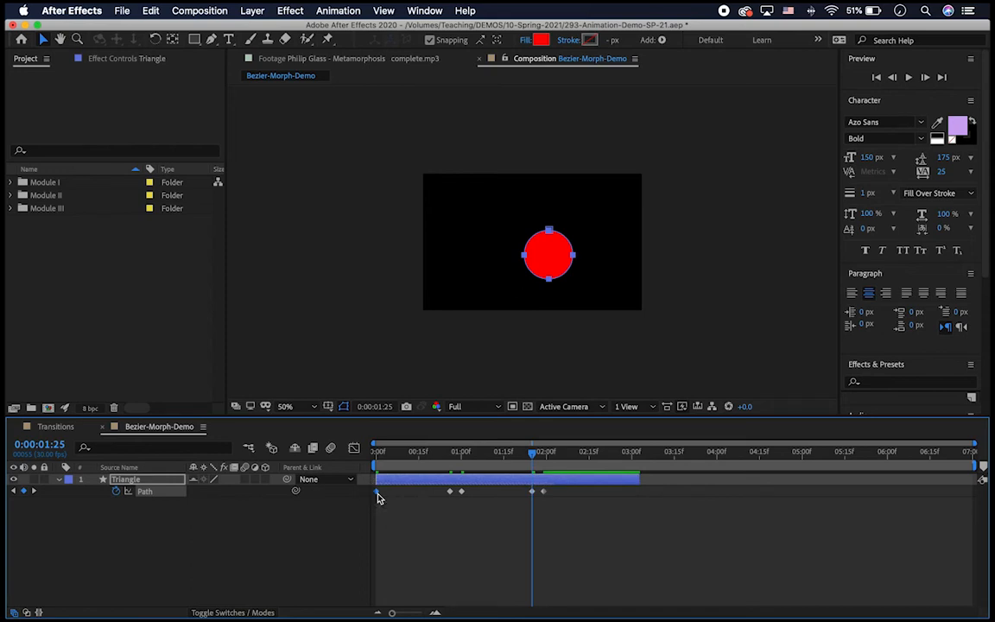
right_click(377, 494)
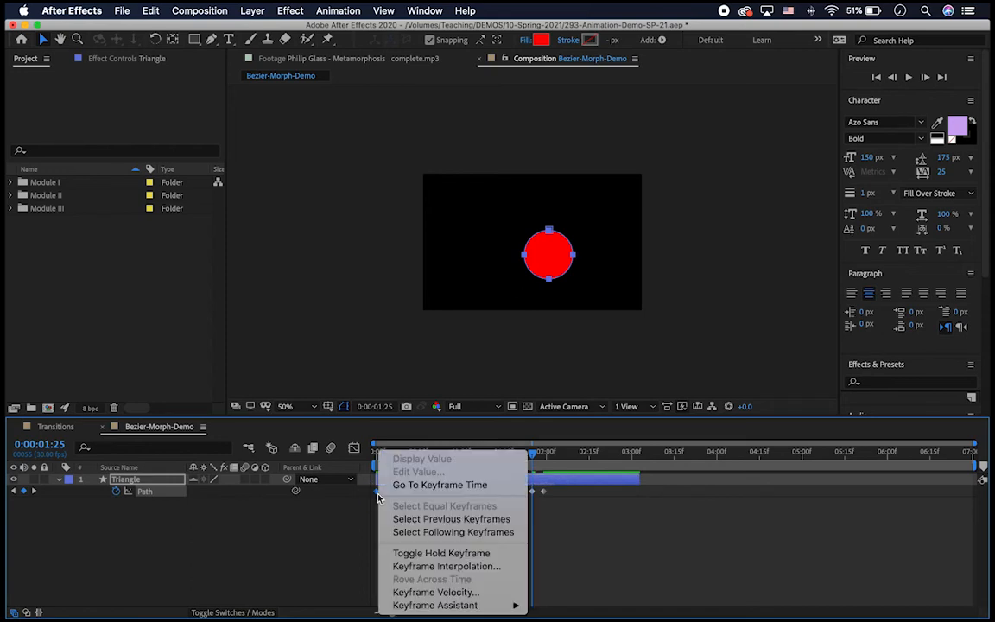
click(389, 554)
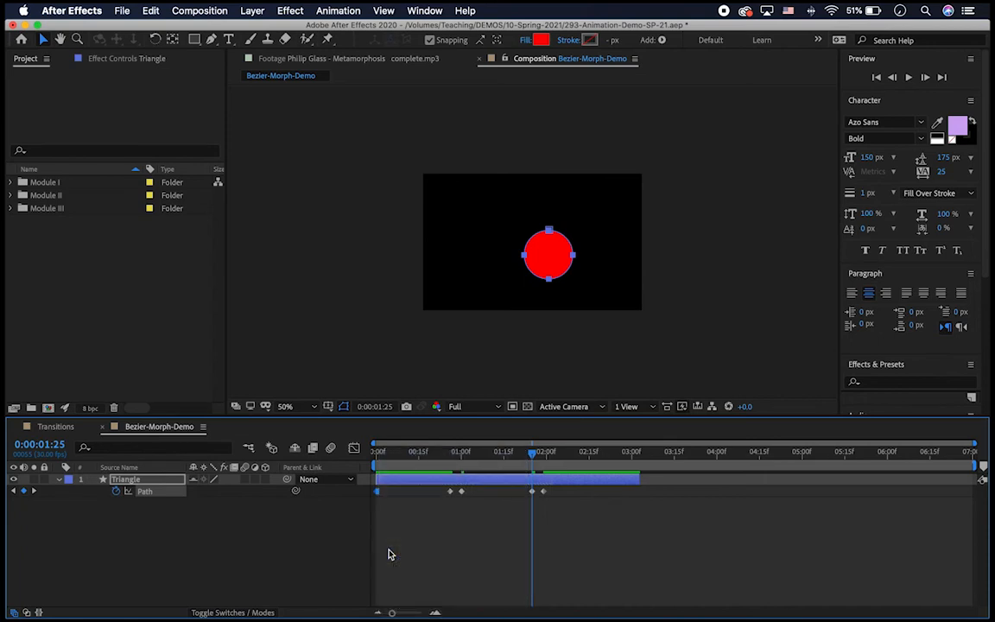
right_click(461, 494)
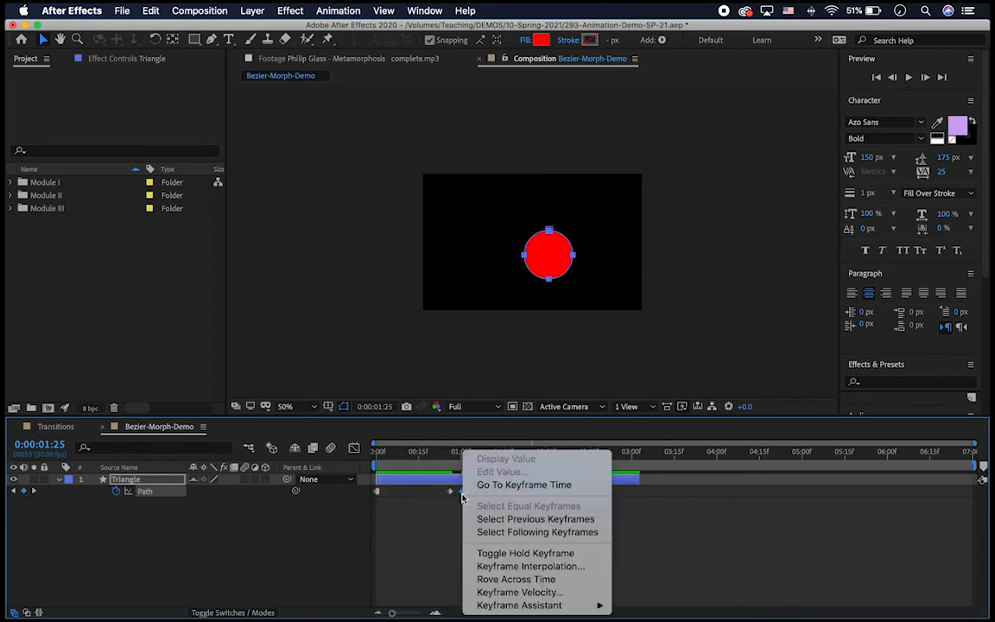
click(473, 553)
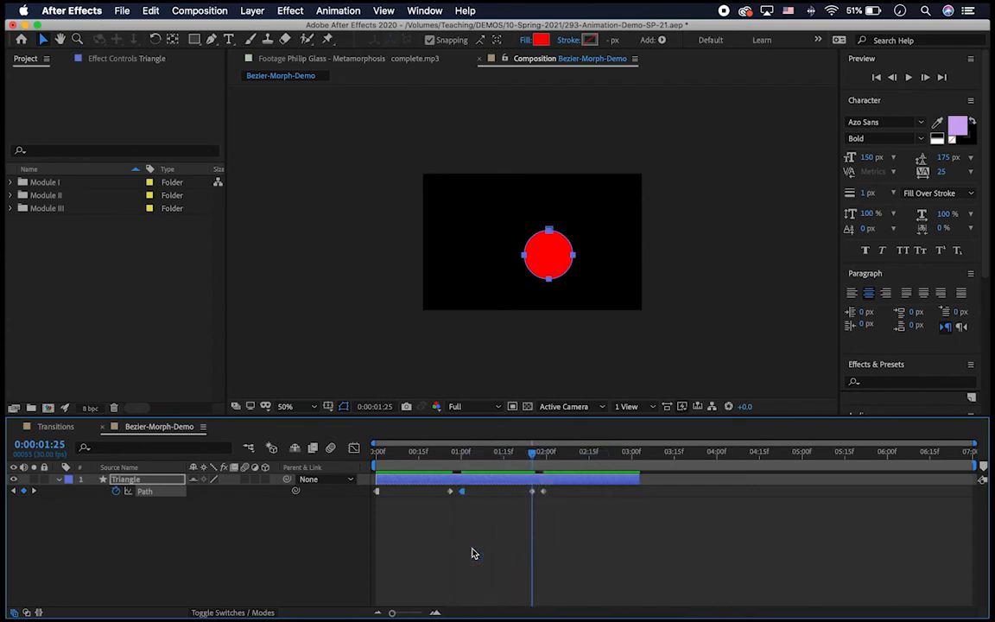
right_click(545, 498)
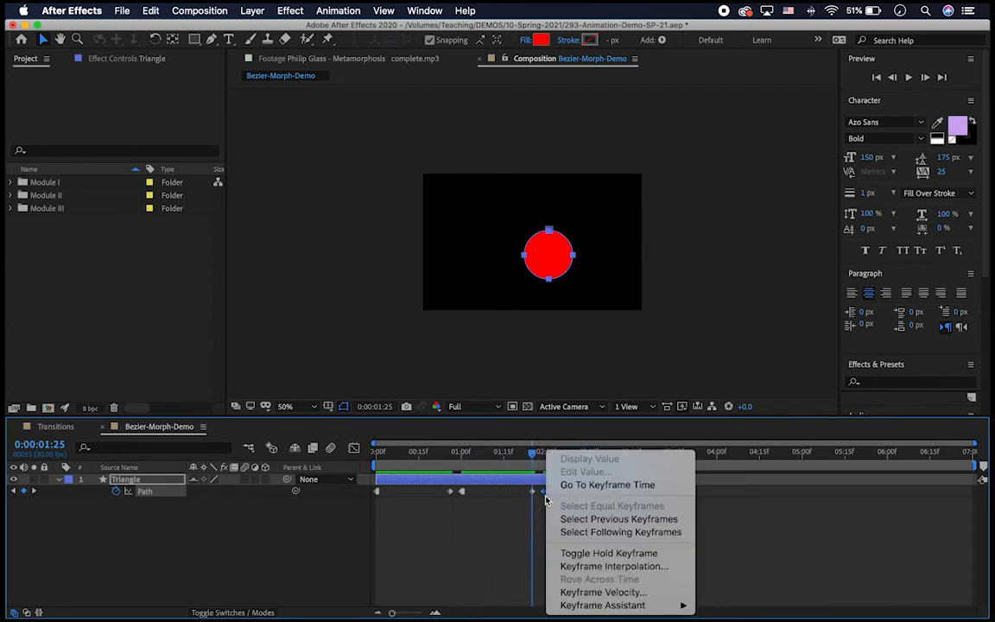
click(557, 553)
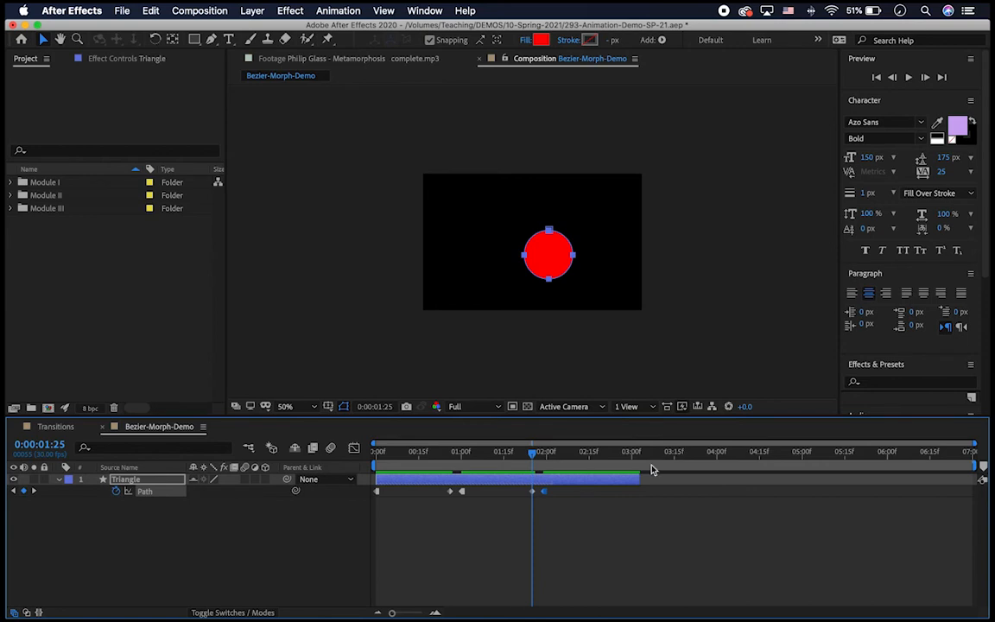
End the Triangle layer and the work area at about 0:00:03:00 and preview the morph.
drag(652, 453, 637, 455)
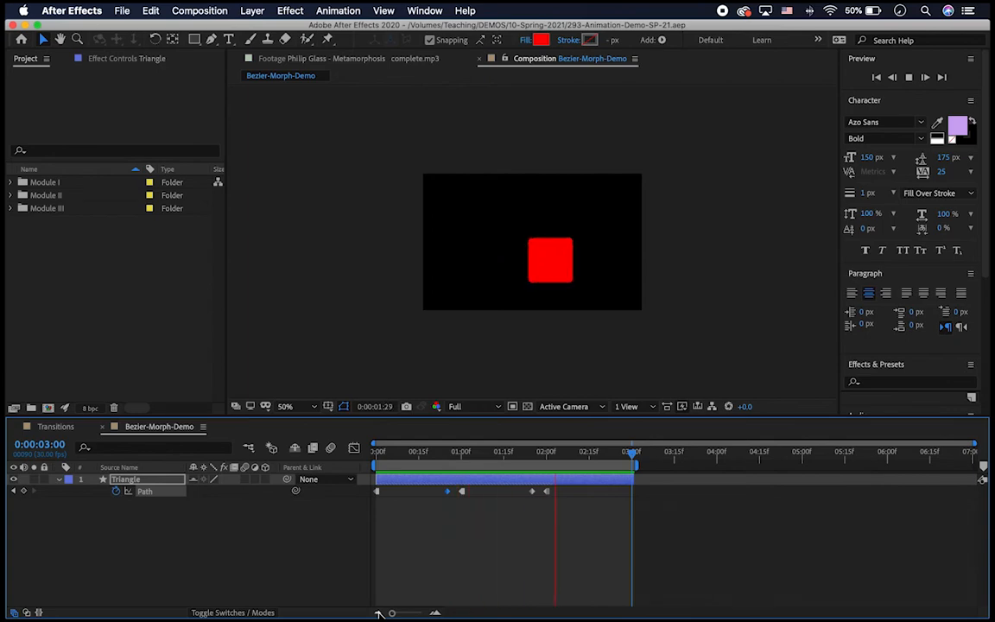
key(space)
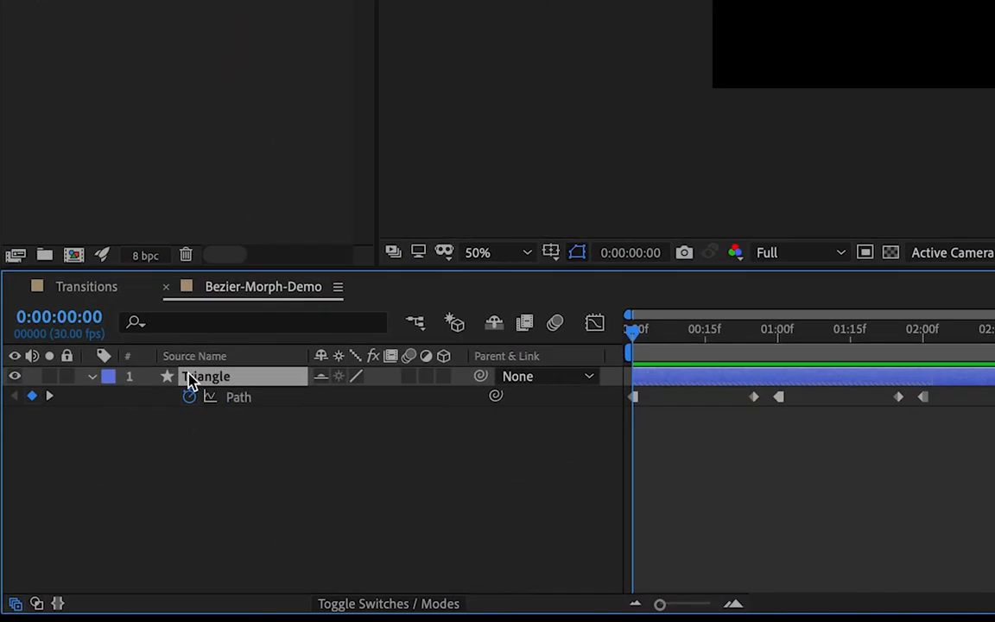
Start keyframing the Triangle layer's Position and Anchor Point at 0:00:00:00 and reveal all its animated properties.
key(p)
click(148, 396)
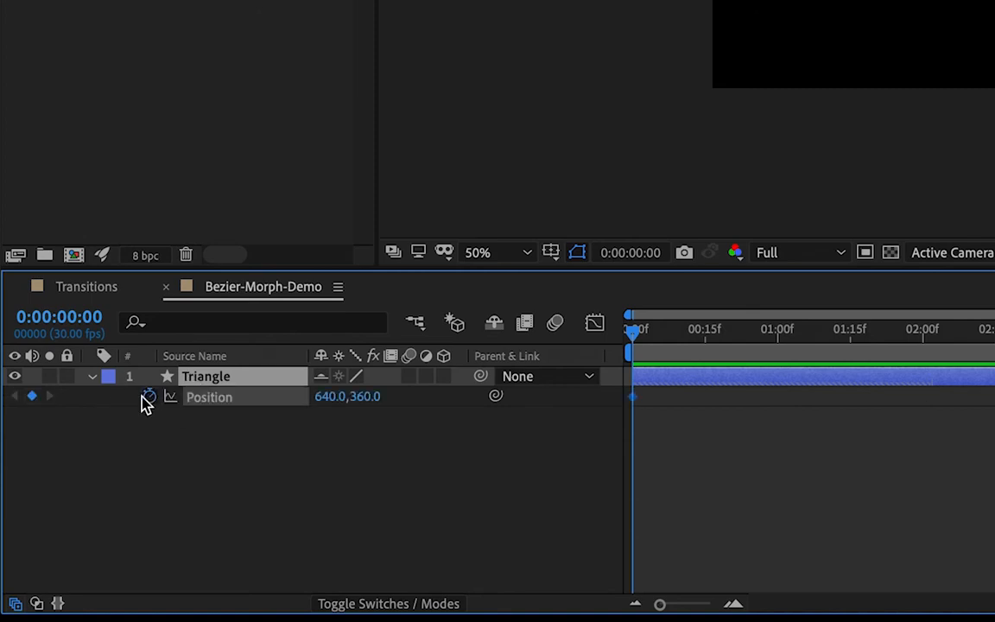
key(a)
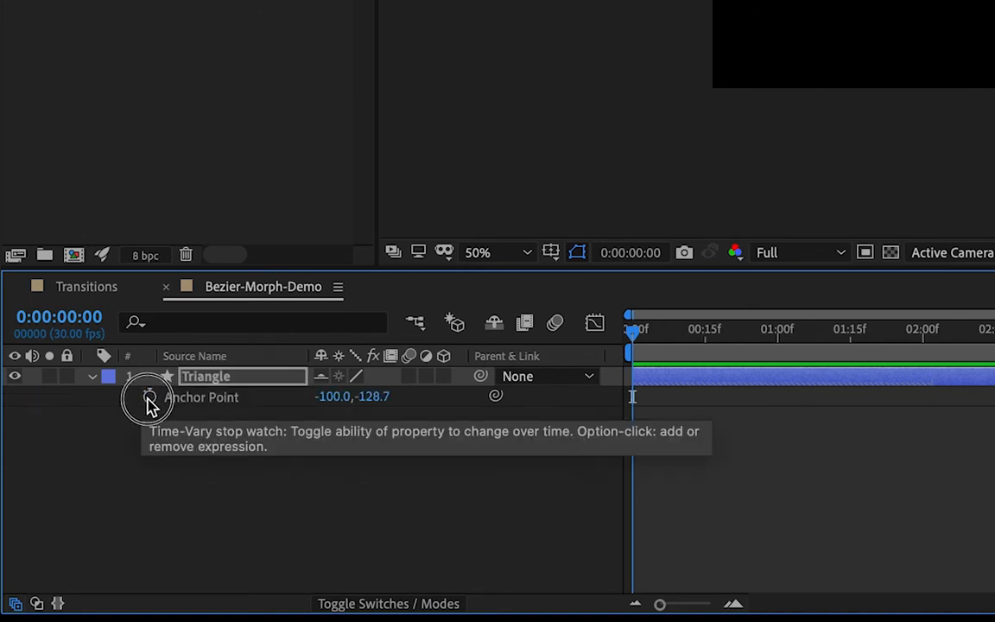
click(149, 400)
key(u)
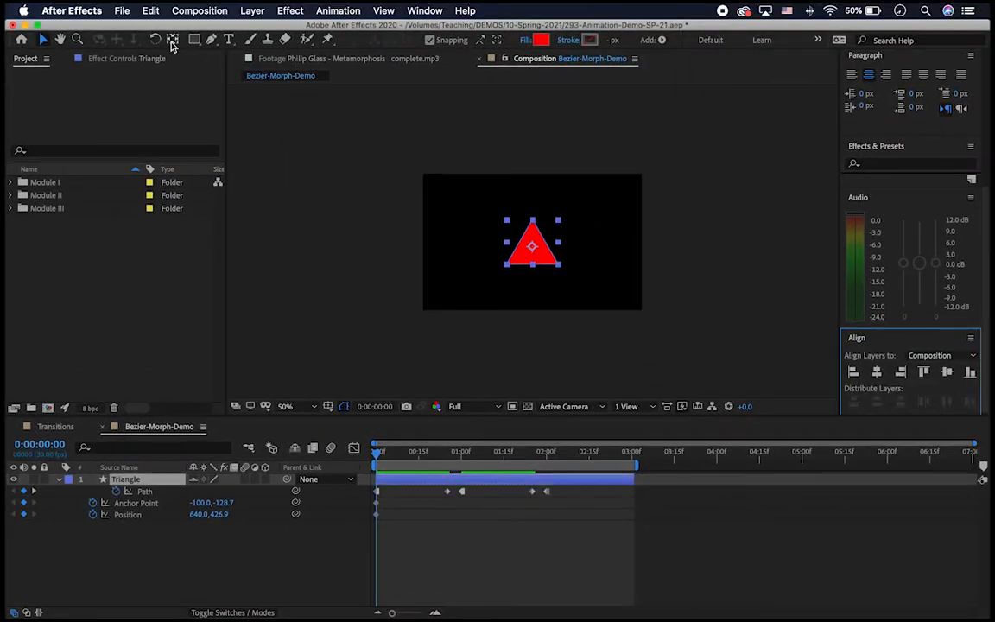
Center the triangle's anchor point and copy its Anchor Point and Position keyframes to 0:00:00:25.
click(373, 509)
key(space)
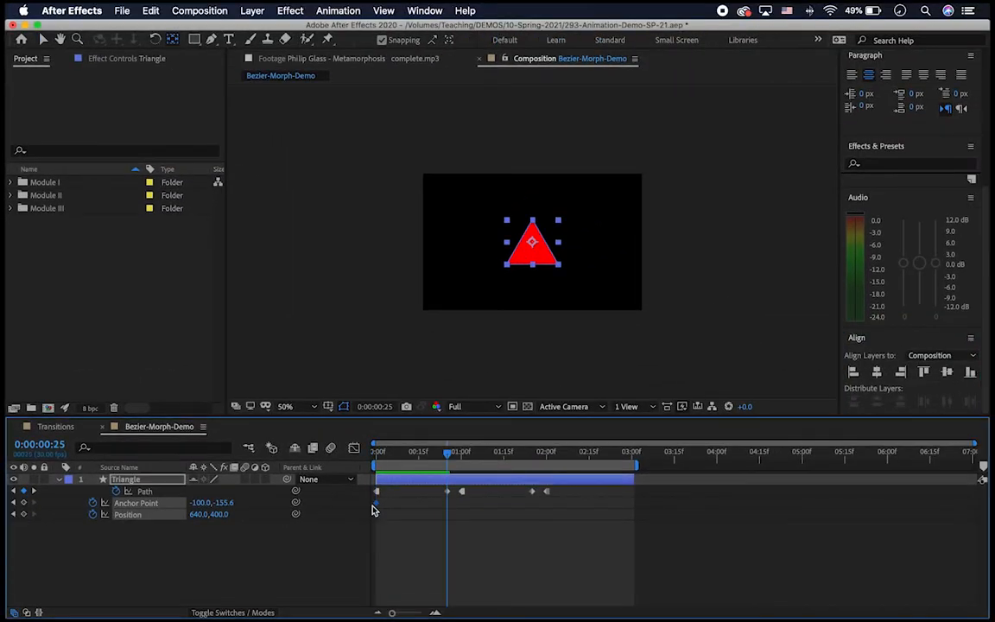
key(alt+shift+p)
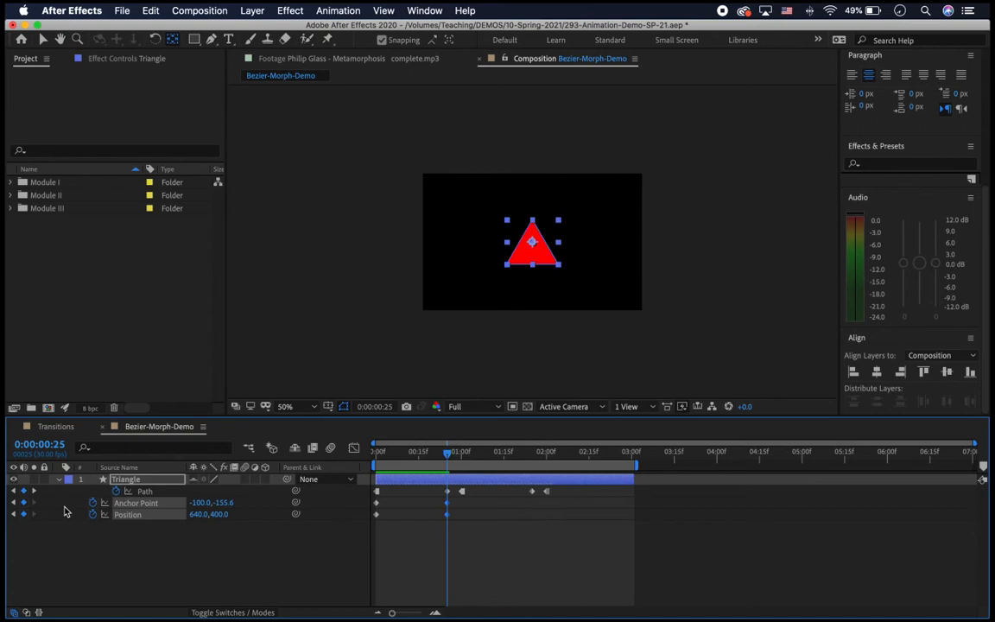
At 0:00:01:00, center the anchor point in the circle and move the circle to position 654.3, 401.9.
key(k)
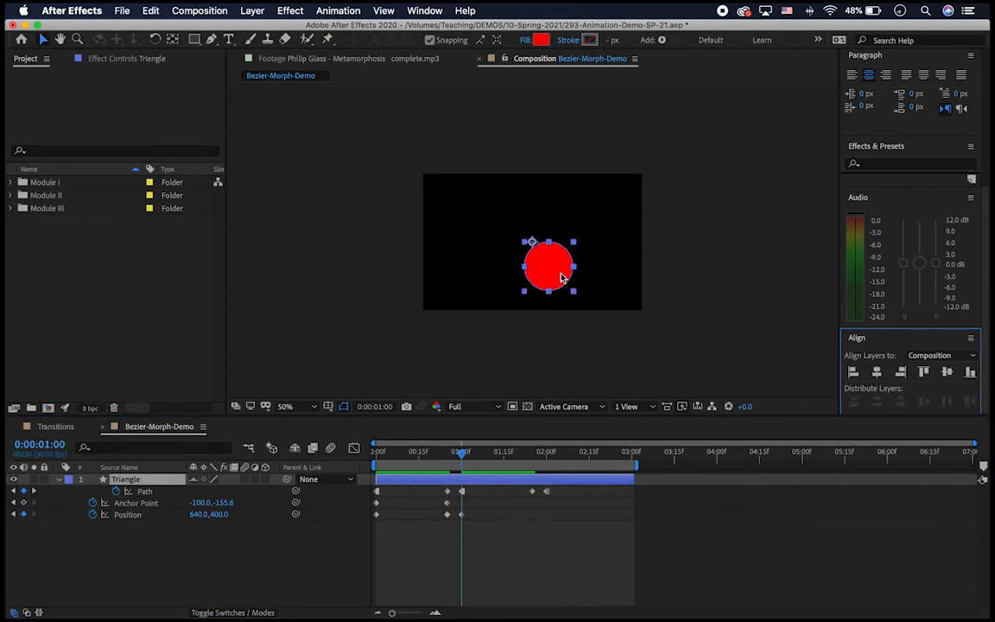
right_click(561, 277)
mouse_move(575, 303)
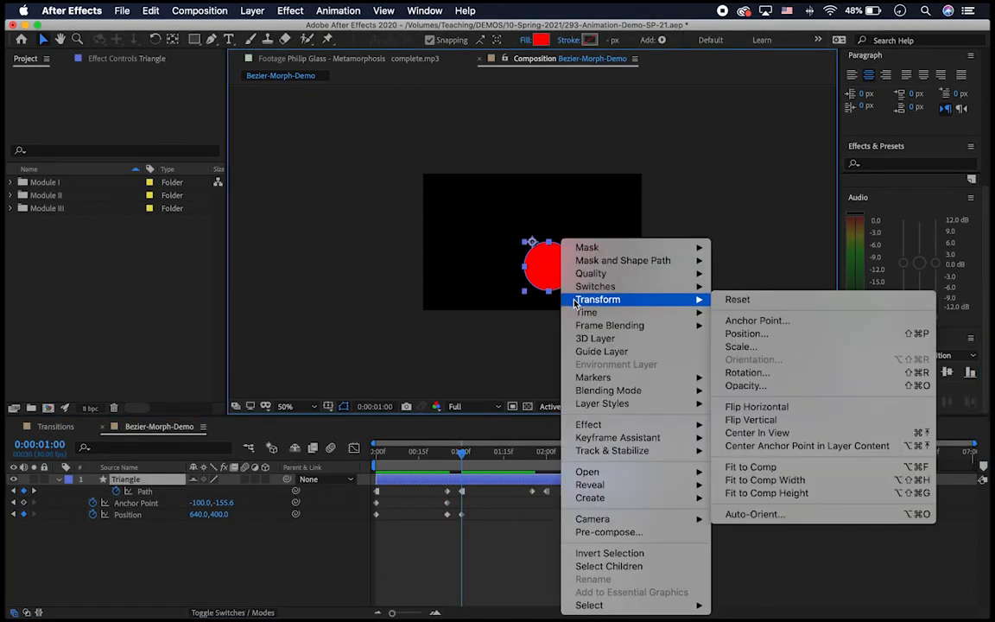
click(733, 446)
drag(521, 243, 534, 255)
Copy the circle's Anchor Point and Position keyframes from 0:00:01:00 to 0:00:01:25.
mouse_move(459, 458)
mouse_down()
mouse_move(448, 455)
mouse_move(464, 454)
mouse_up()
key(k)
drag(471, 535, 459, 507)
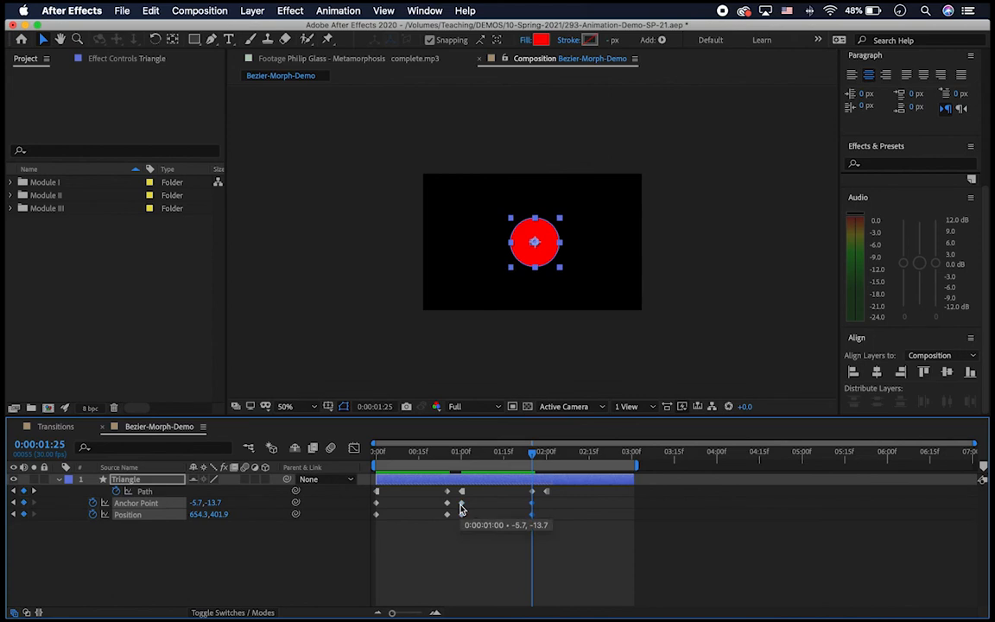
At 0:00:02:00, center the anchor point in the rectangle and move the rectangle to position 654.1, 413.7.
click(545, 454)
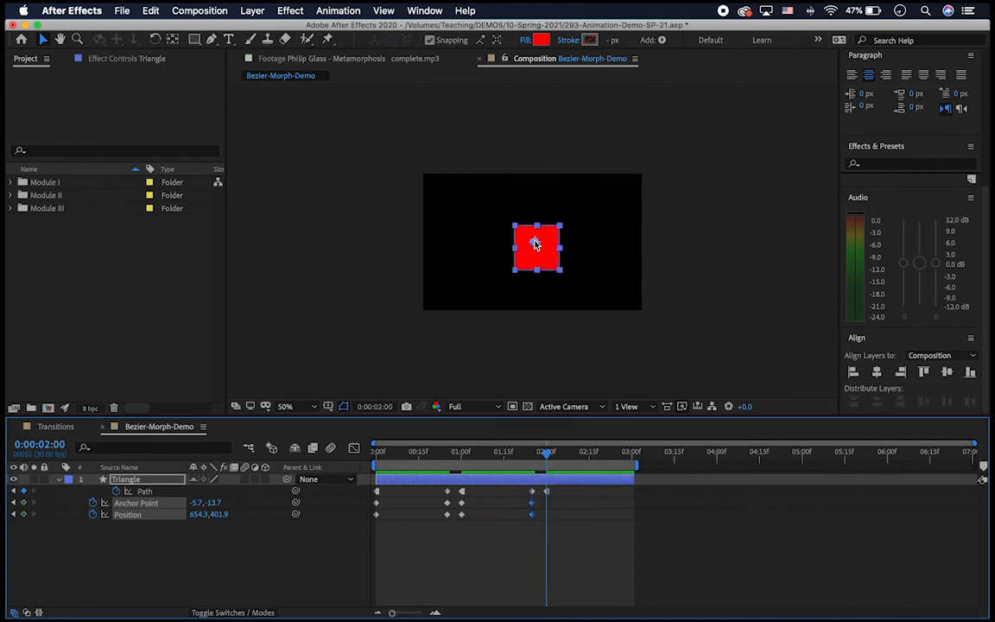
click(172, 39)
double_click(530, 250)
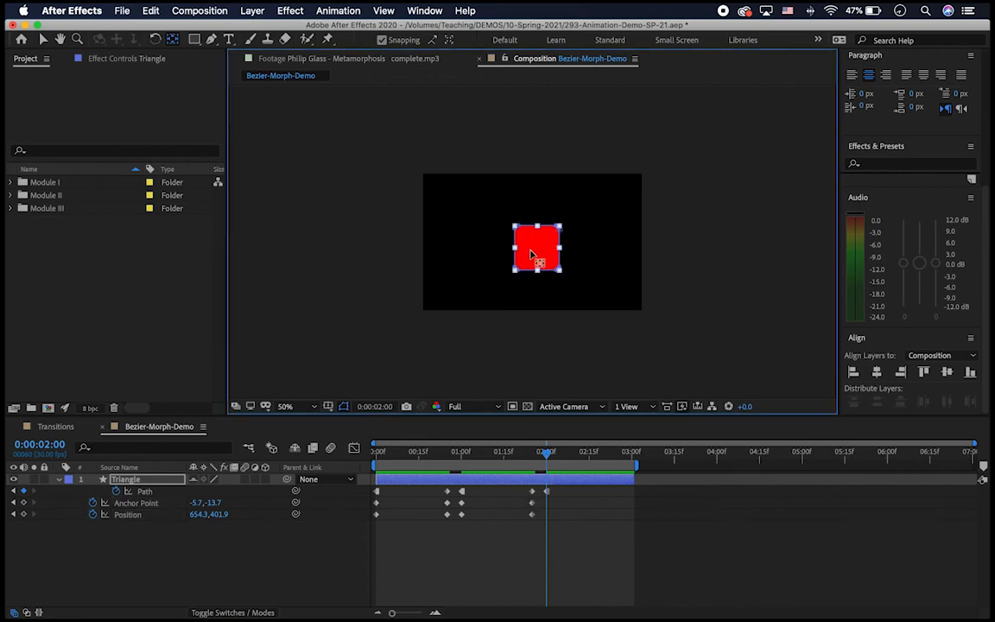
super+double_click(171, 44)
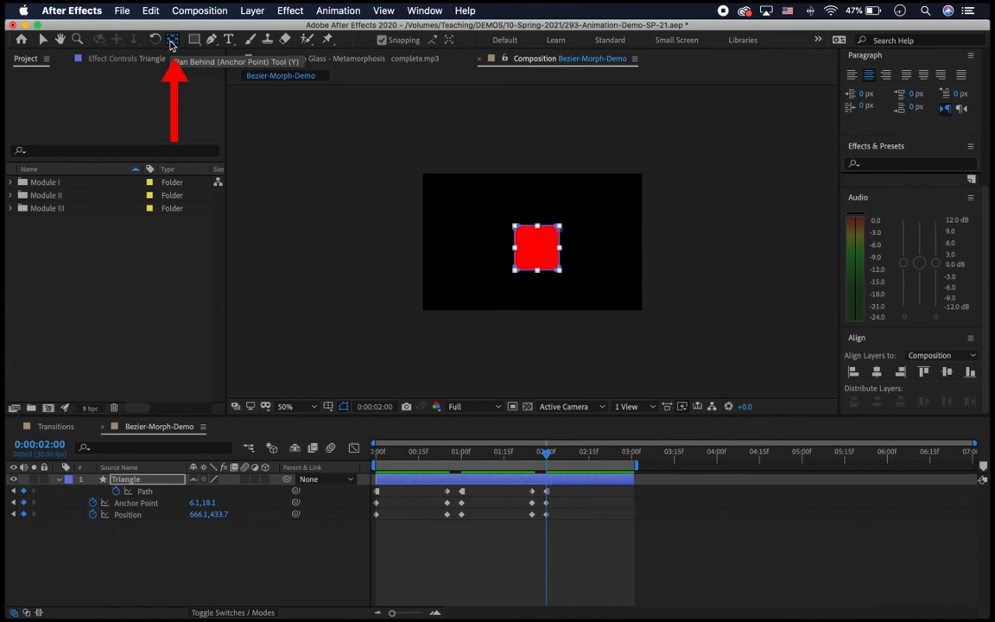
click(171, 41)
key(v)
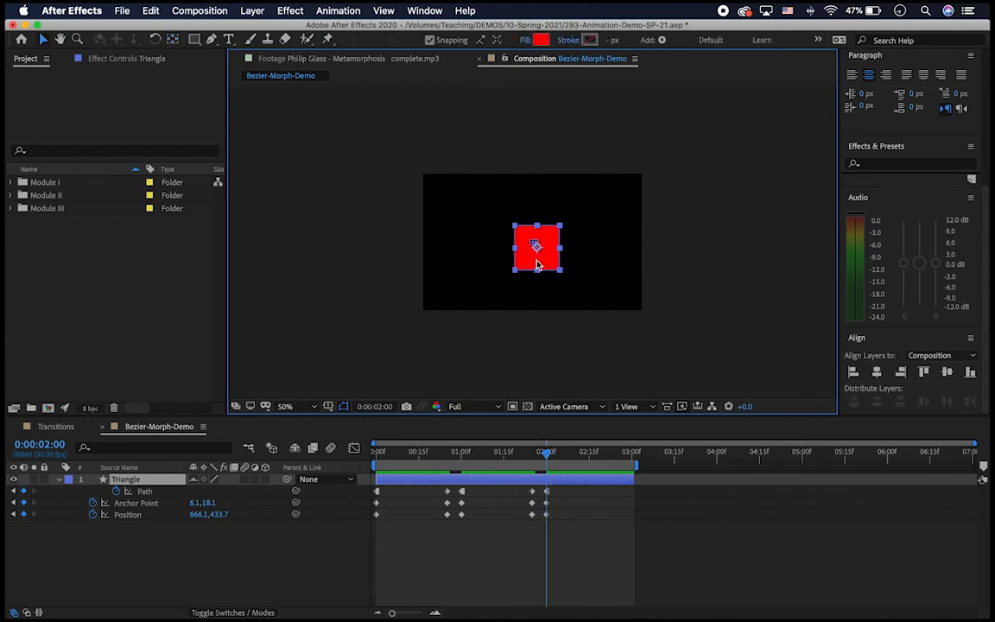
drag(536, 261, 535, 257)
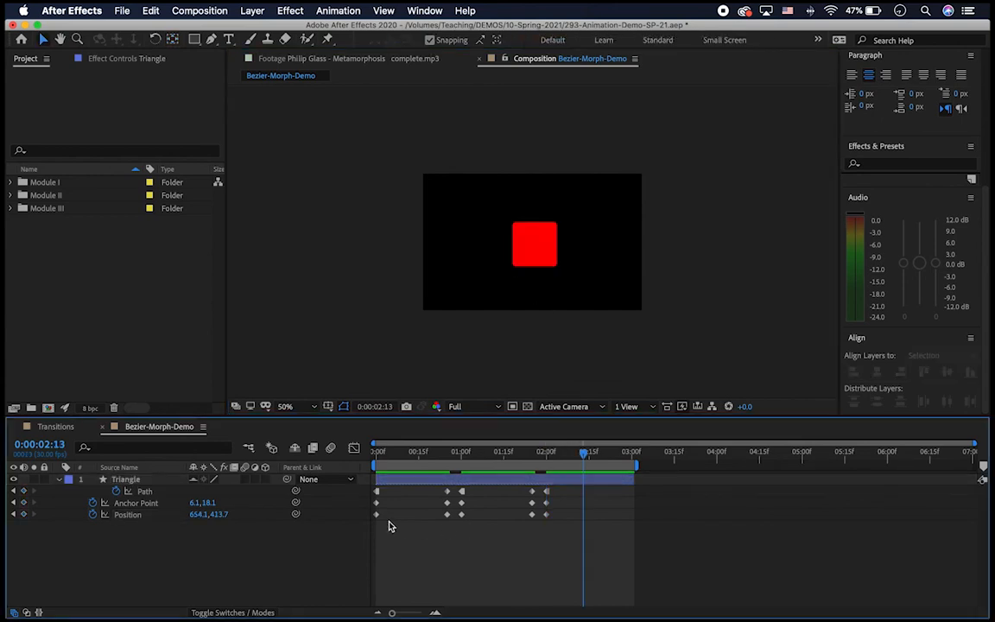
Toggle the Anchor Point and Position keyframes at 0:00:00:00, 0:00:01:00 and 0:00:02:00 to hold keyframes.
drag(389, 522, 367, 505)
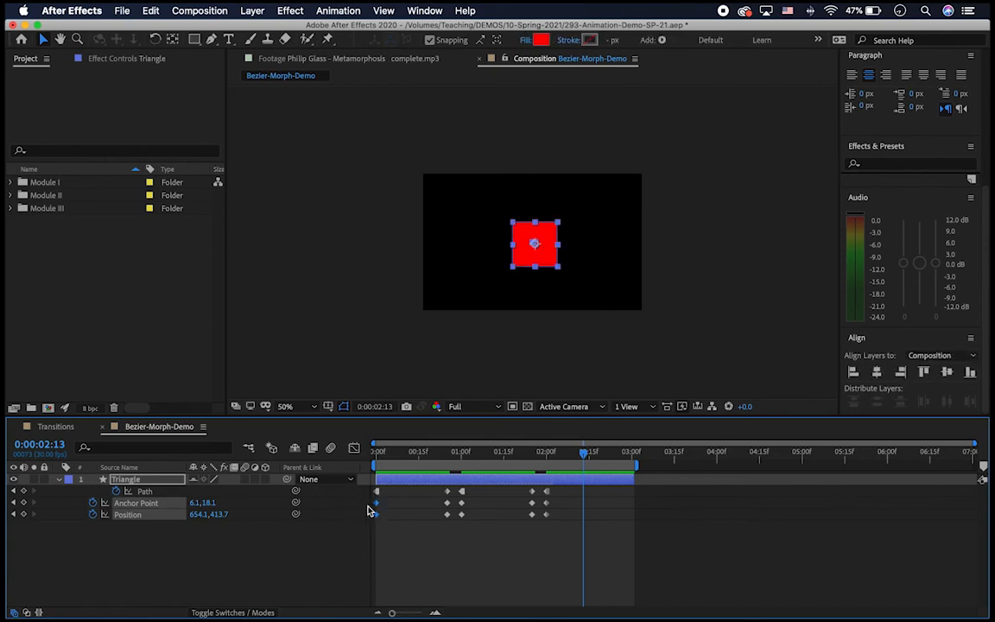
right_click(378, 515)
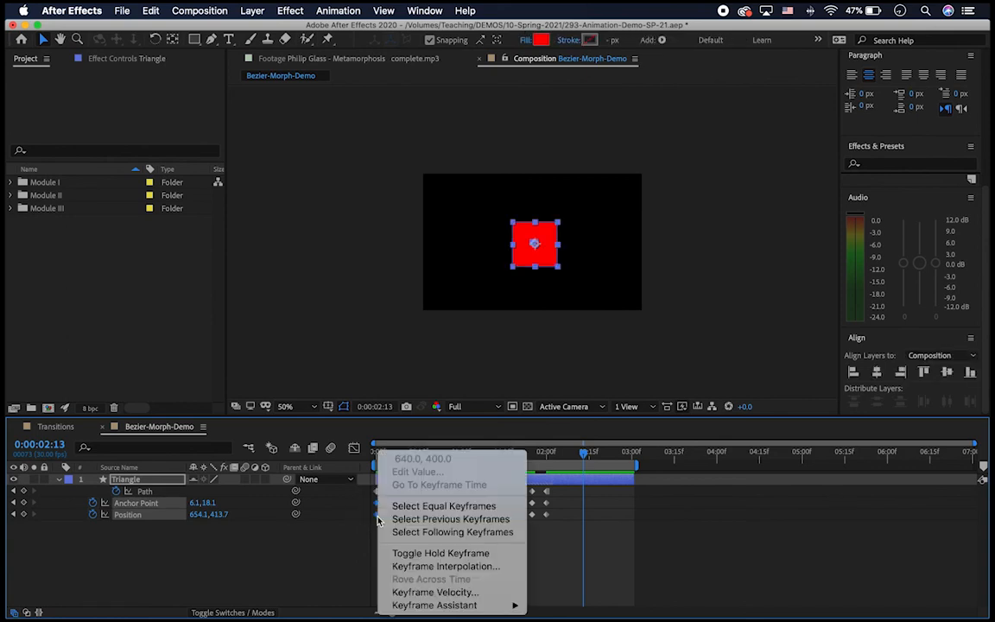
click(440, 553)
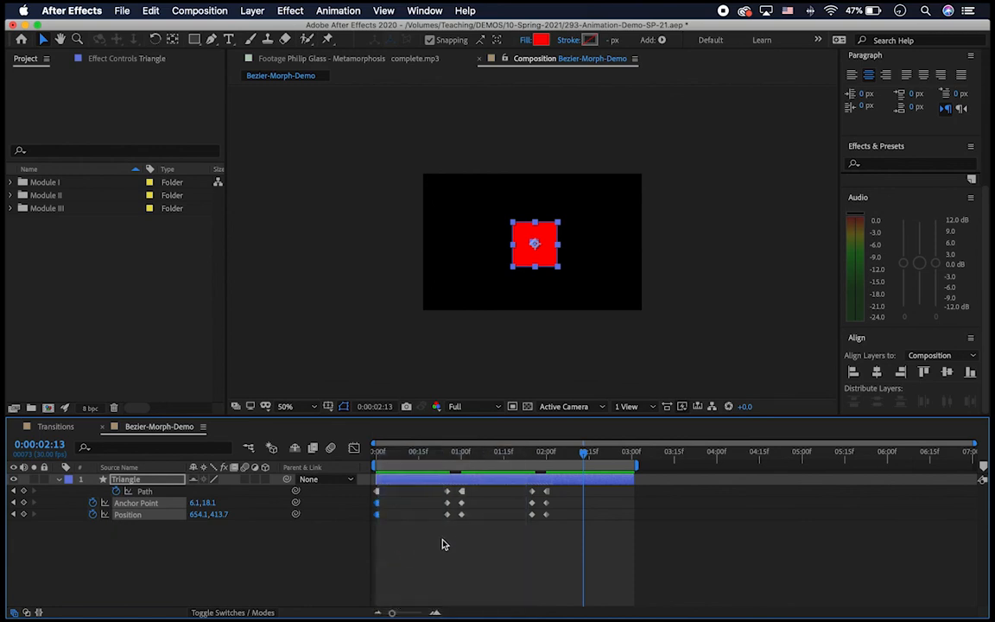
drag(480, 531, 455, 506)
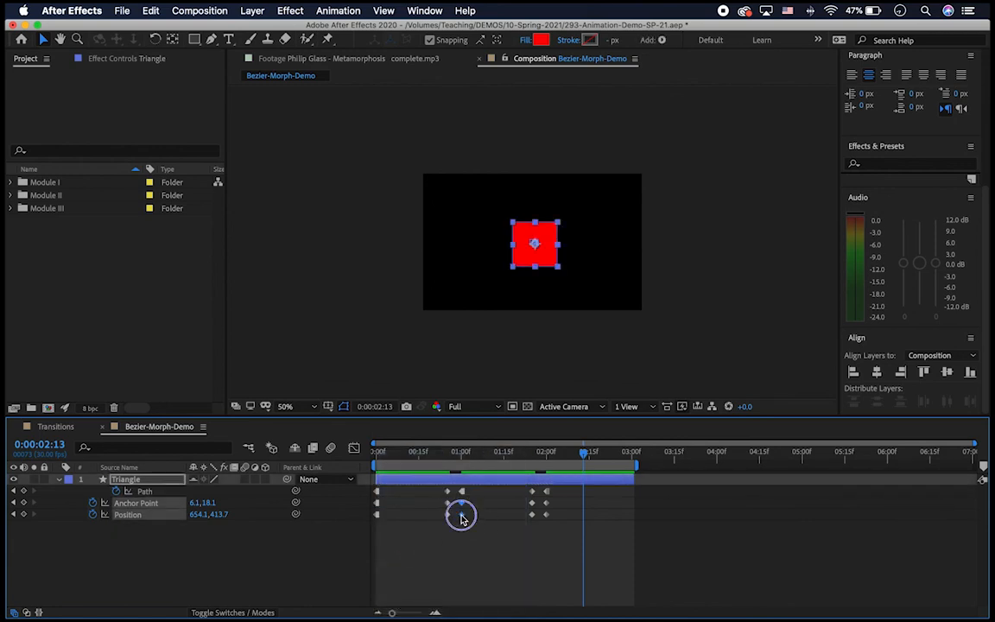
right_click(461, 516)
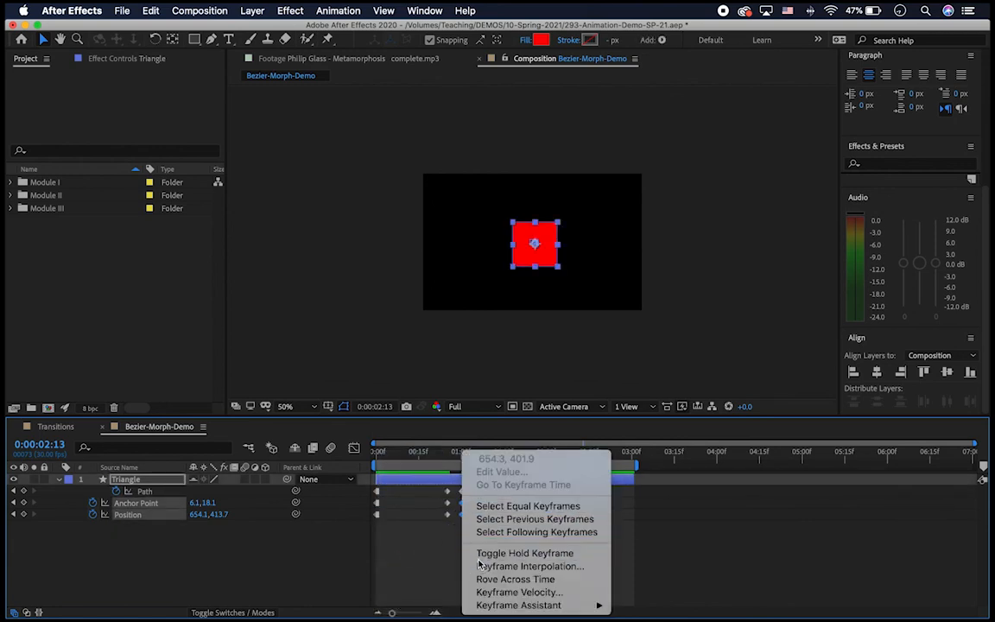
click(551, 554)
drag(560, 532, 529, 487)
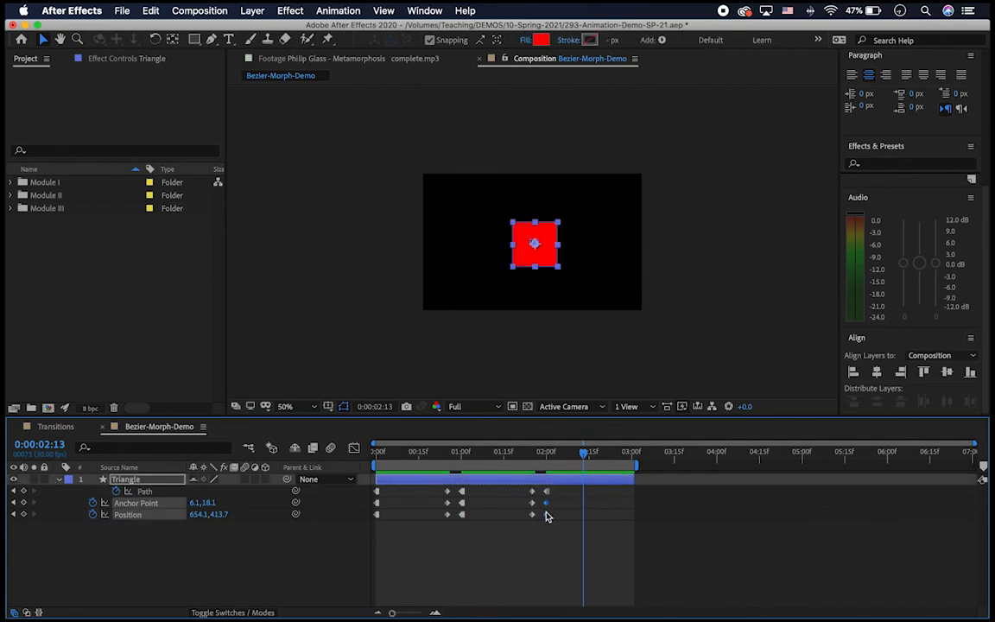
right_click(545, 517)
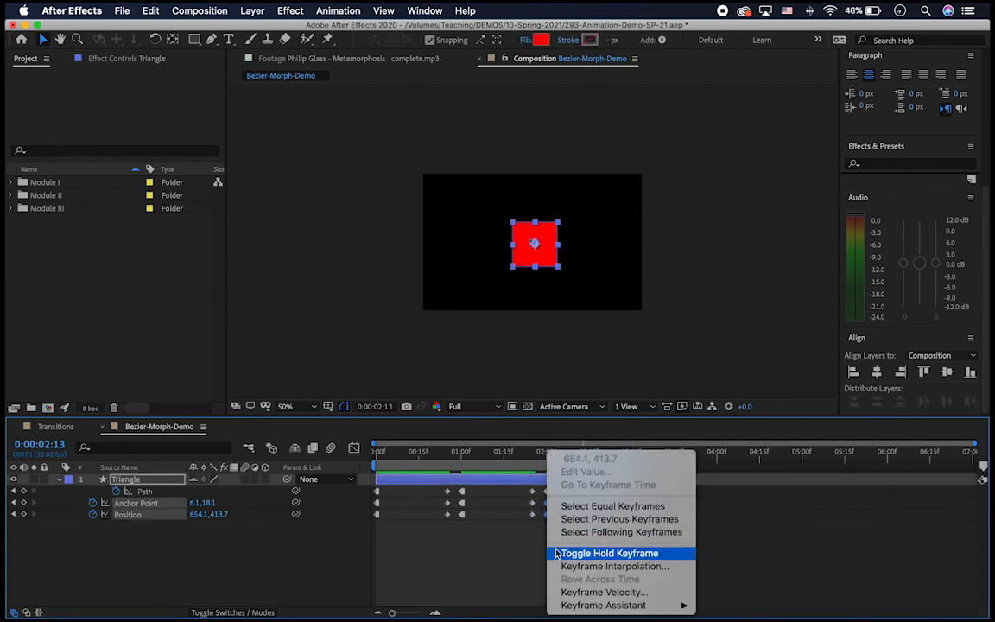
click(556, 553)
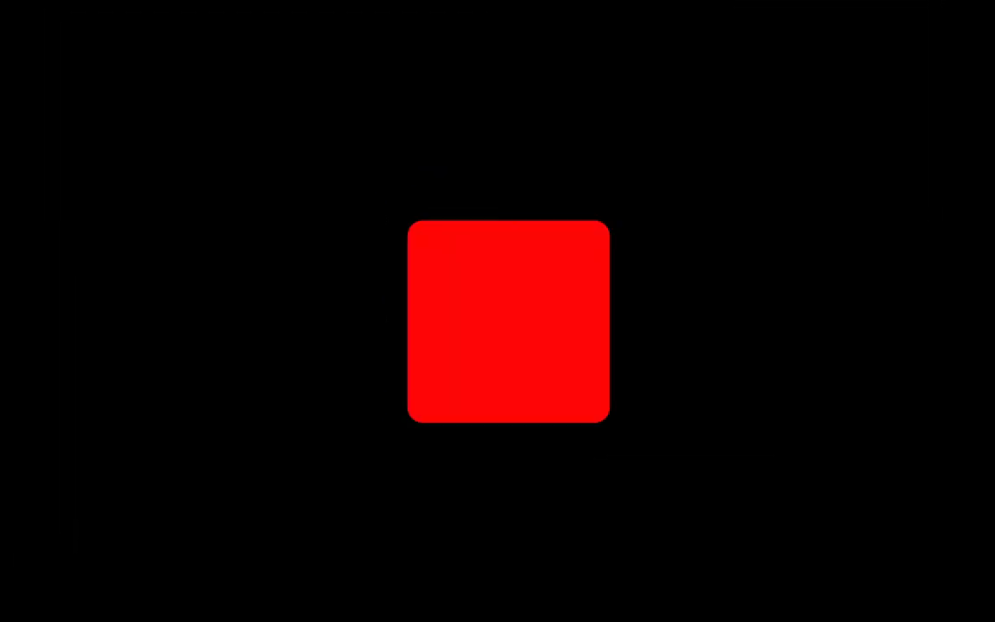